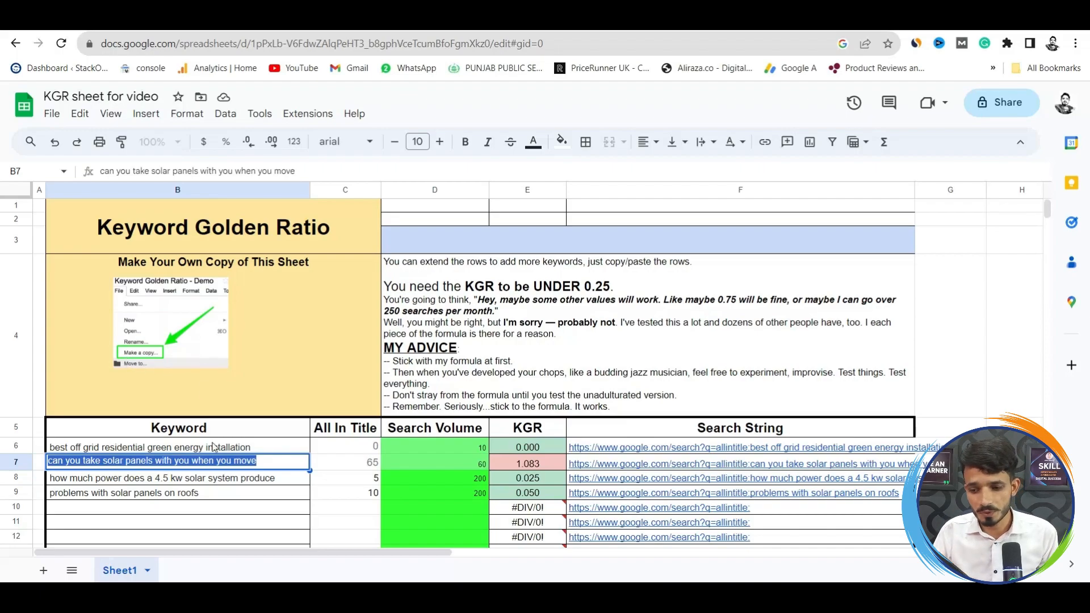
Step: Select the keyword text "can you take solar panels with you when you move" in cell B7 of the KGR sheet
click(257, 465)
drag(257, 463, 24, 478)
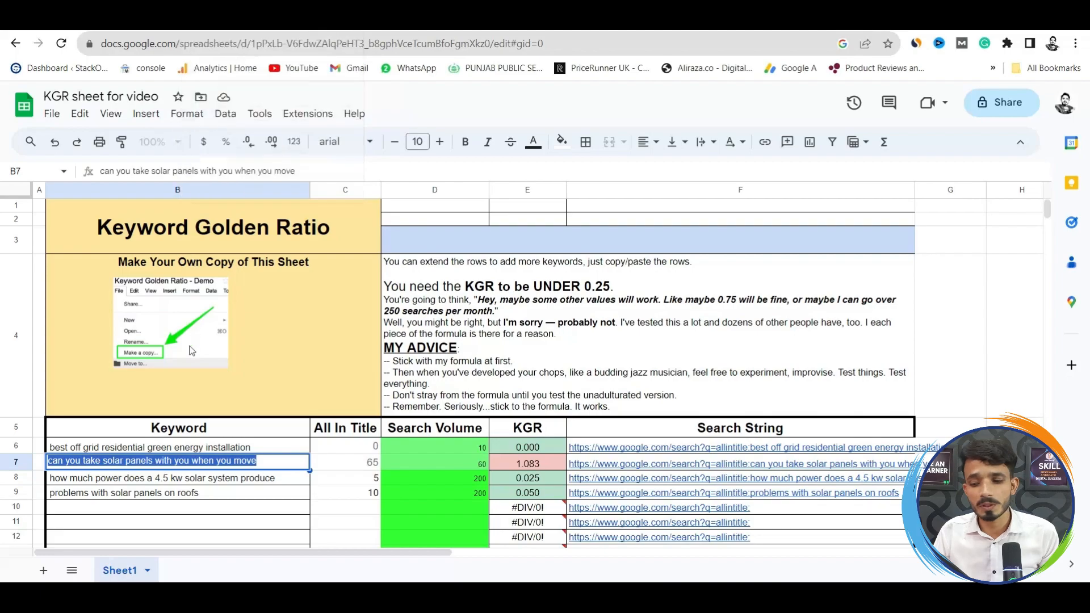
Step: Switch to ChatGPT, highlight the AIPRM - ChatGPT Prompts heading, and check the Google results for "aiprm for chatgpt"
click(199, 21)
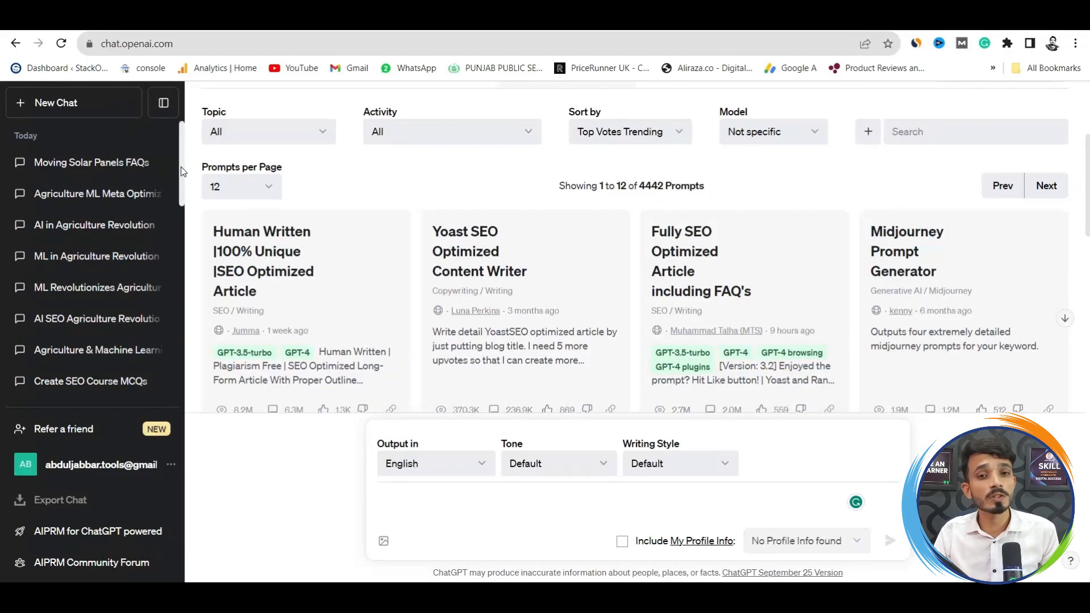
drag(1088, 193, 1088, 132)
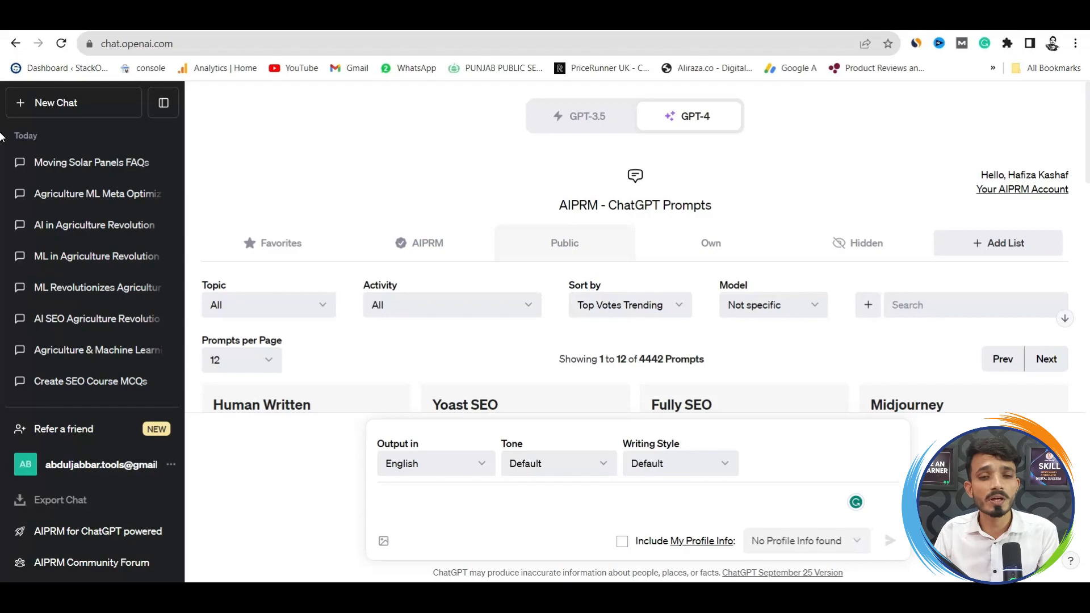
drag(554, 206, 713, 205)
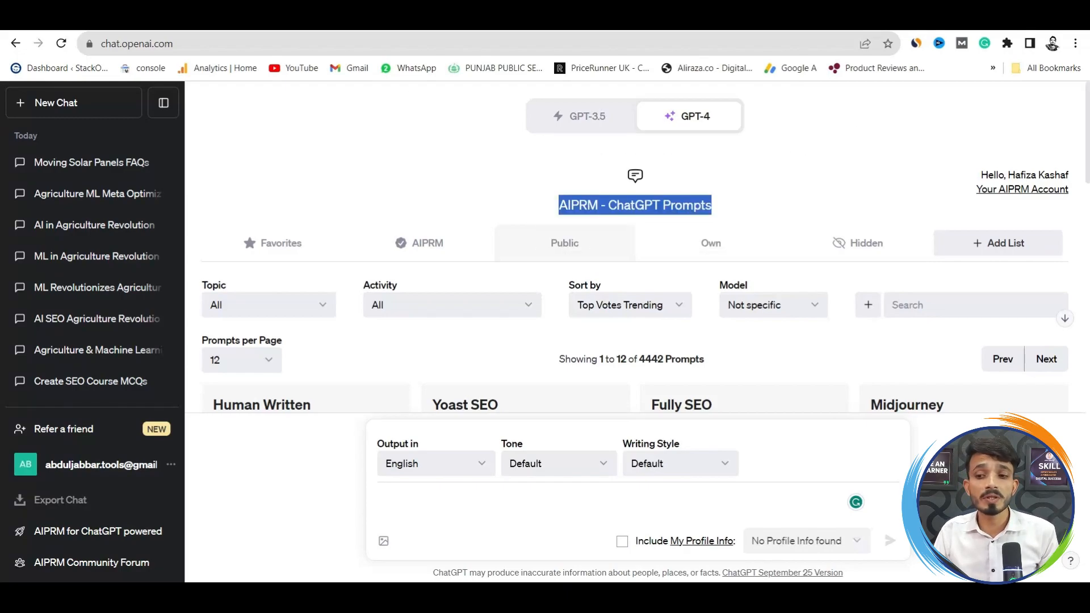
click(193, 21)
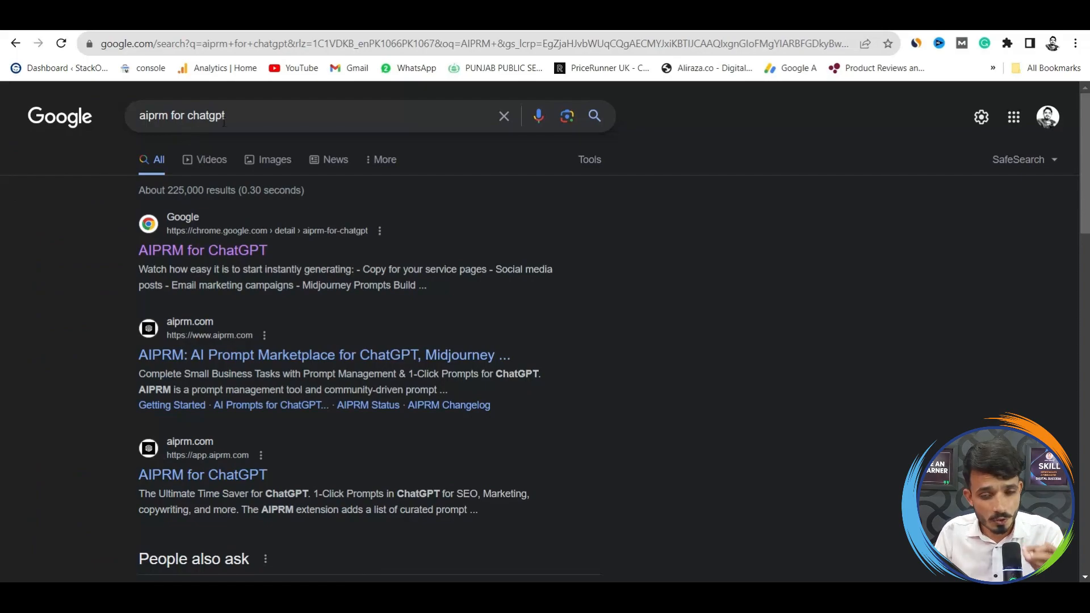
click(409, 21)
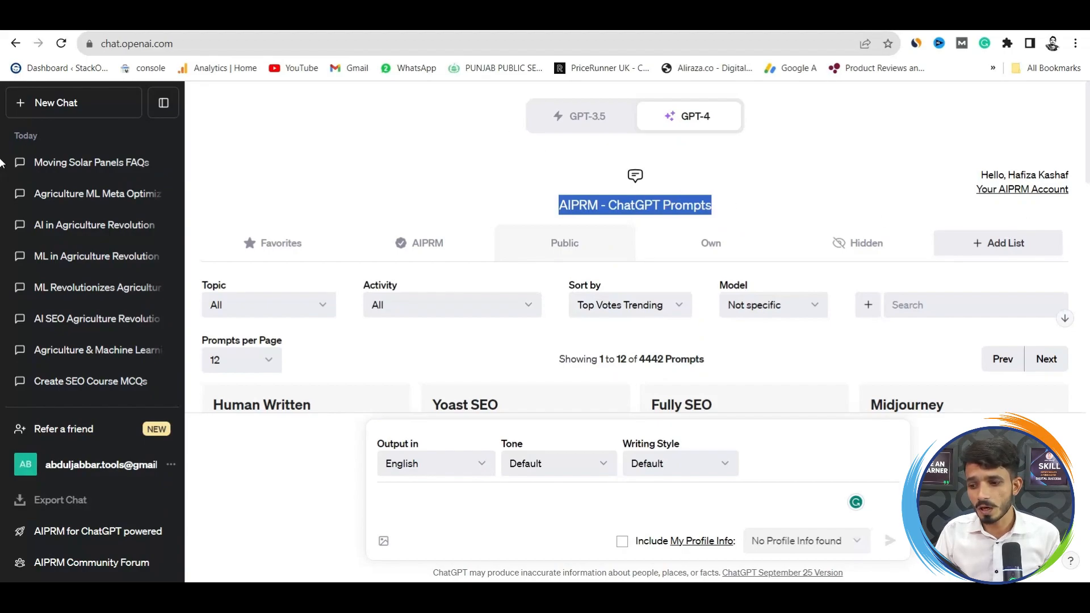
Step: Load the Yoast SEO Optimized Content Writer prompt and search the public AIPRM prompts for "human"
scroll(258, 320, down, 3)
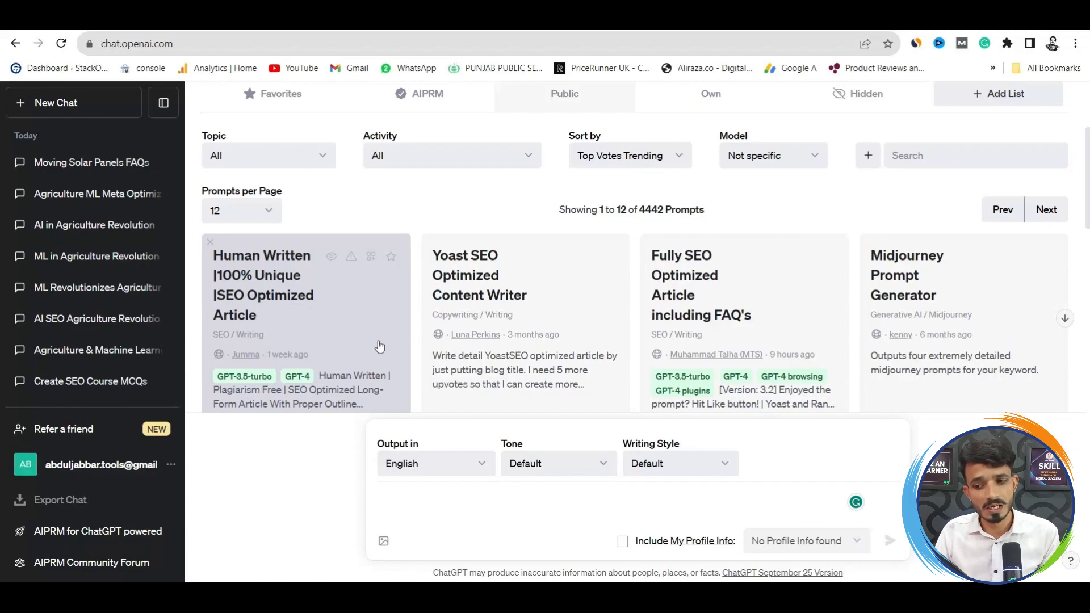
click(479, 286)
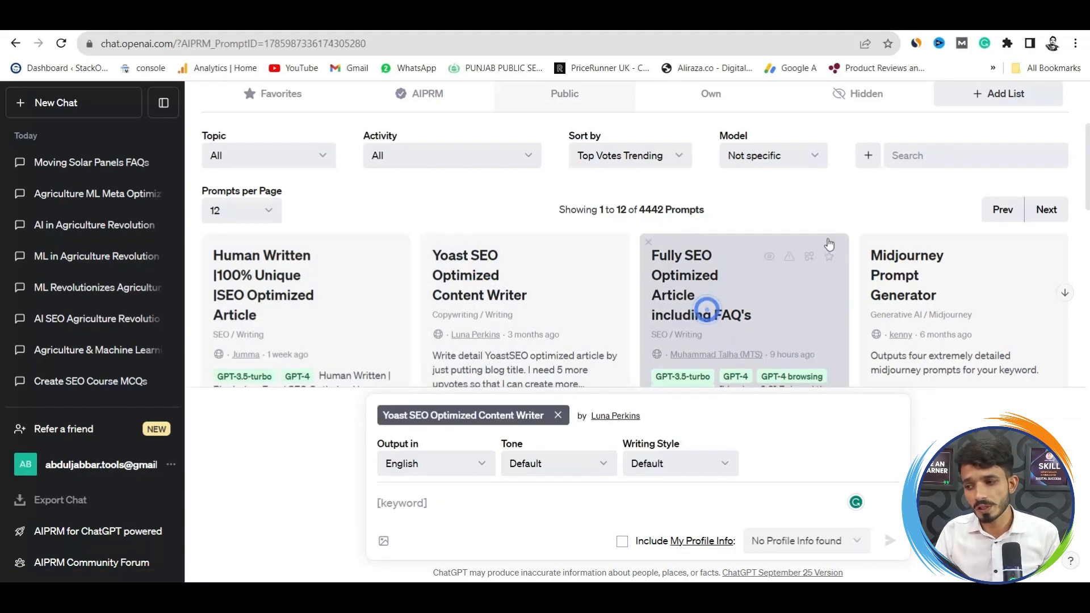
click(929, 157)
text(human)
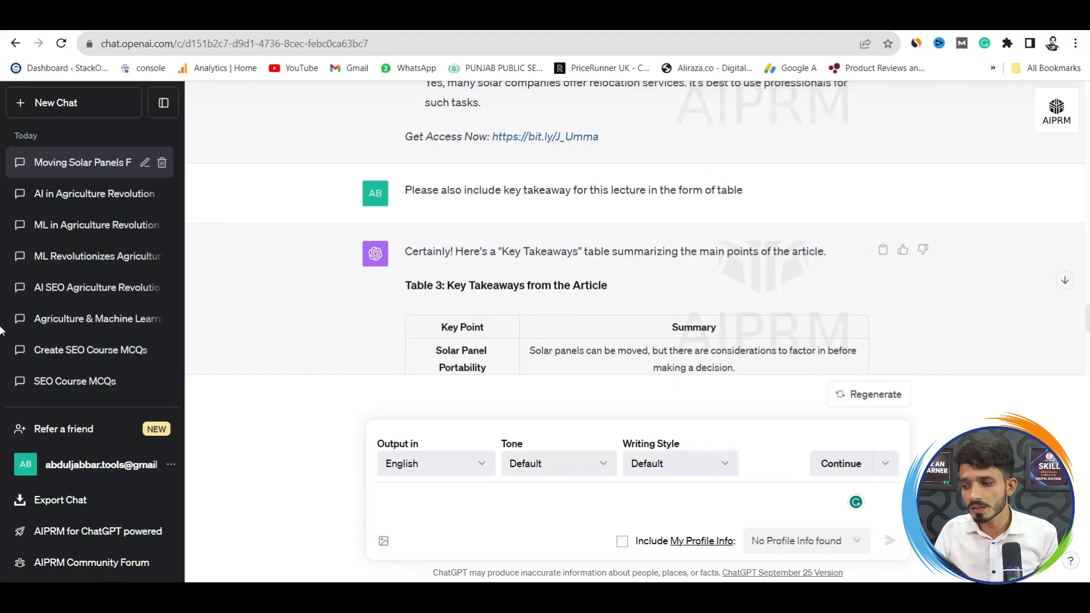
Step: Review the solar panel article generated in the chat, from the Table 1 outline to the key takeaways table
scroll(624, 239, up, 15)
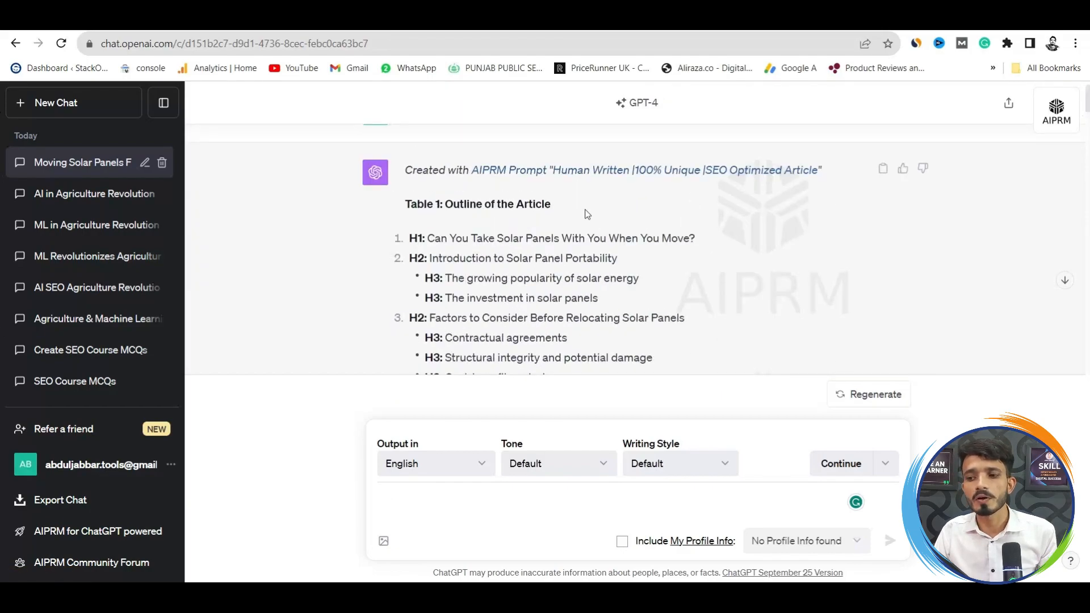
drag(464, 206, 706, 366)
drag(1087, 94, 1088, 328)
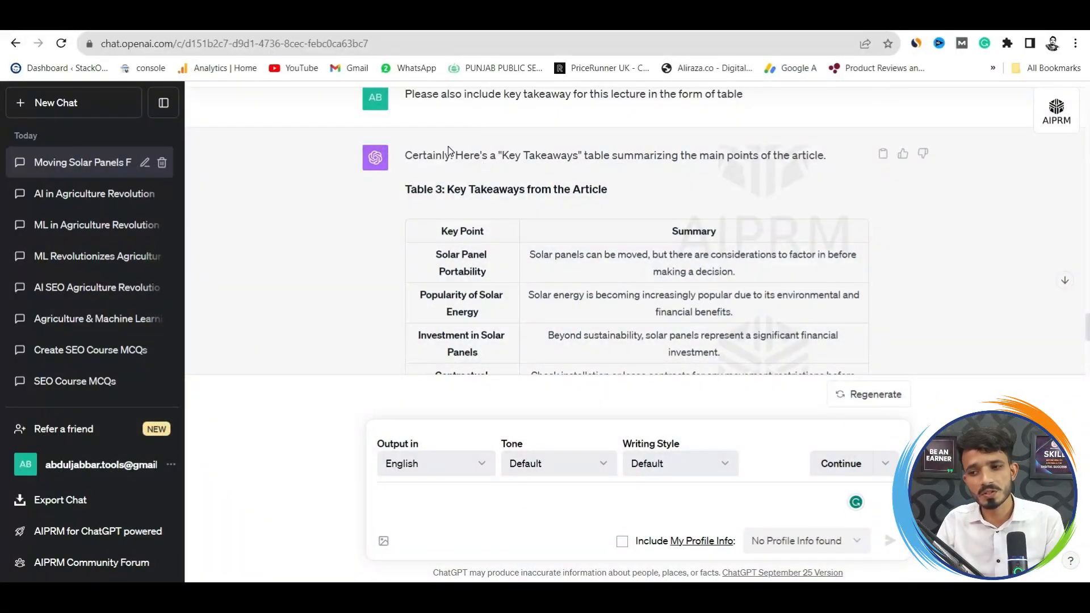
Step: Switch to the Google Docs article "Can You Take Solar Panels With You When You Move" and highlight its title and introduction
click(391, 20)
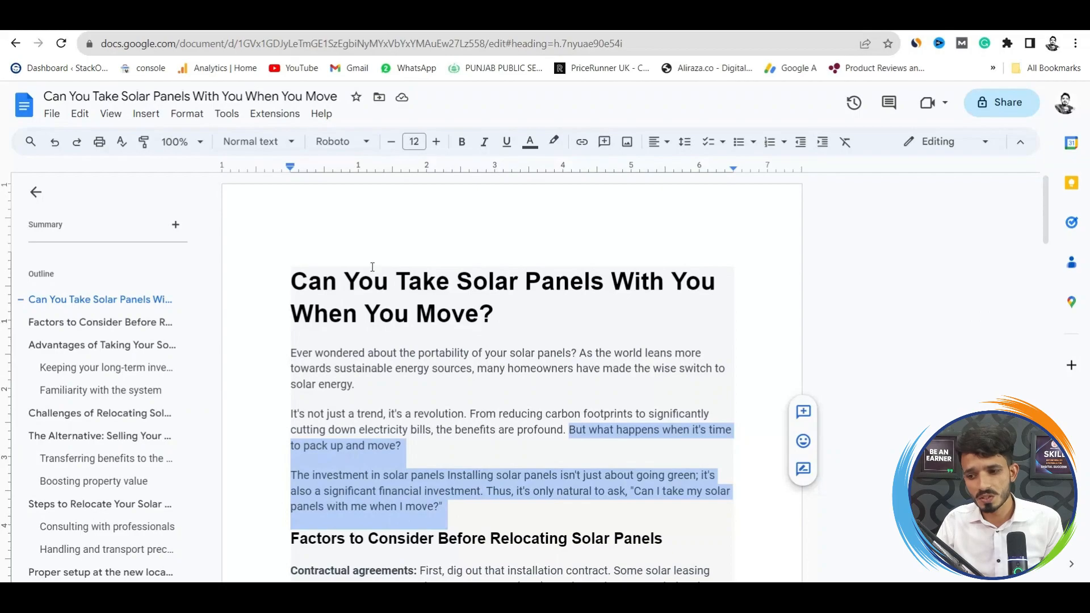
drag(323, 278, 489, 539)
click(322, 281)
click(301, 282)
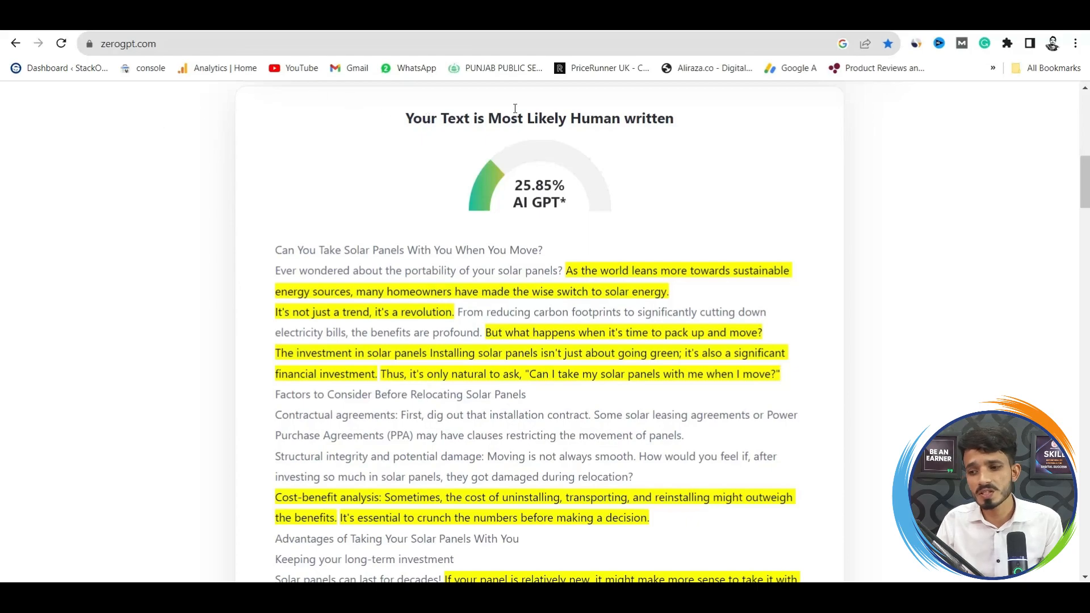
Step: Select the full article text submitted to ZeroGPT and check it against the Google Docs original
drag(1085, 182, 1085, 138)
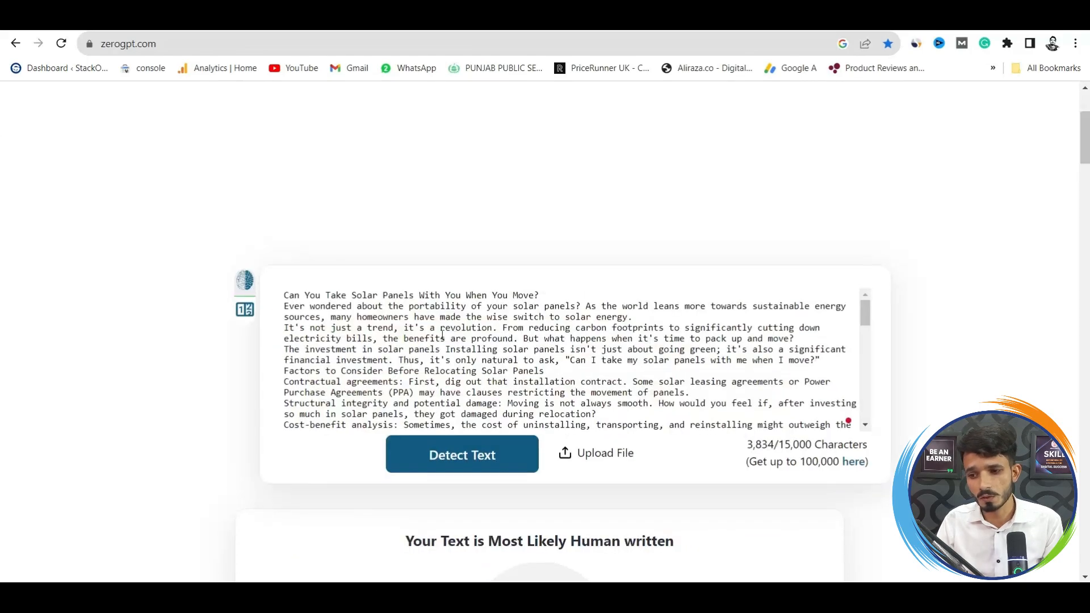
drag(285, 295, 657, 414)
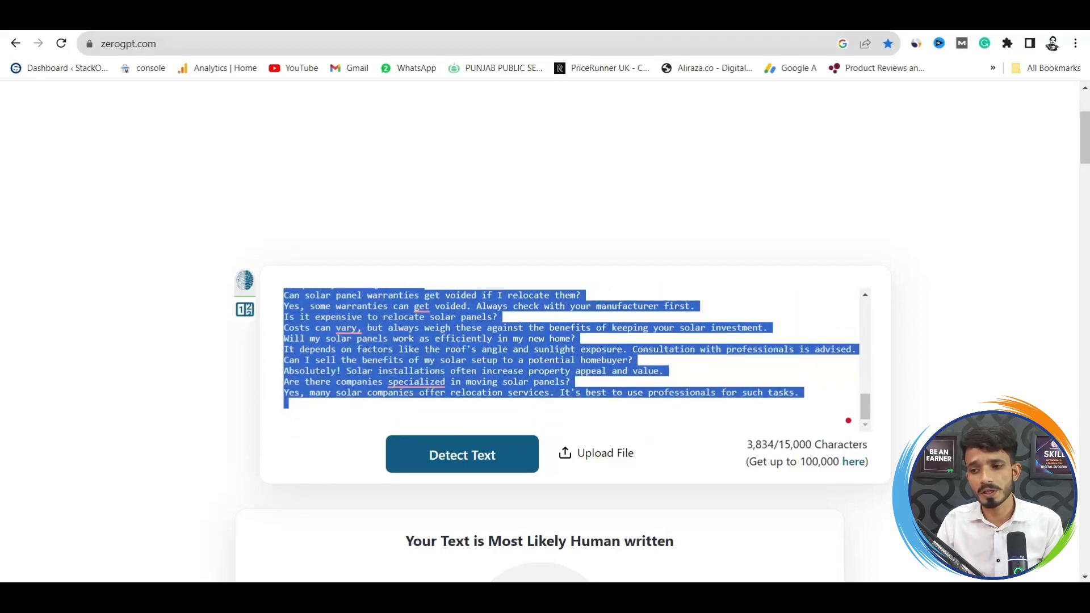
key(ctrl+Tab)
click(409, 277)
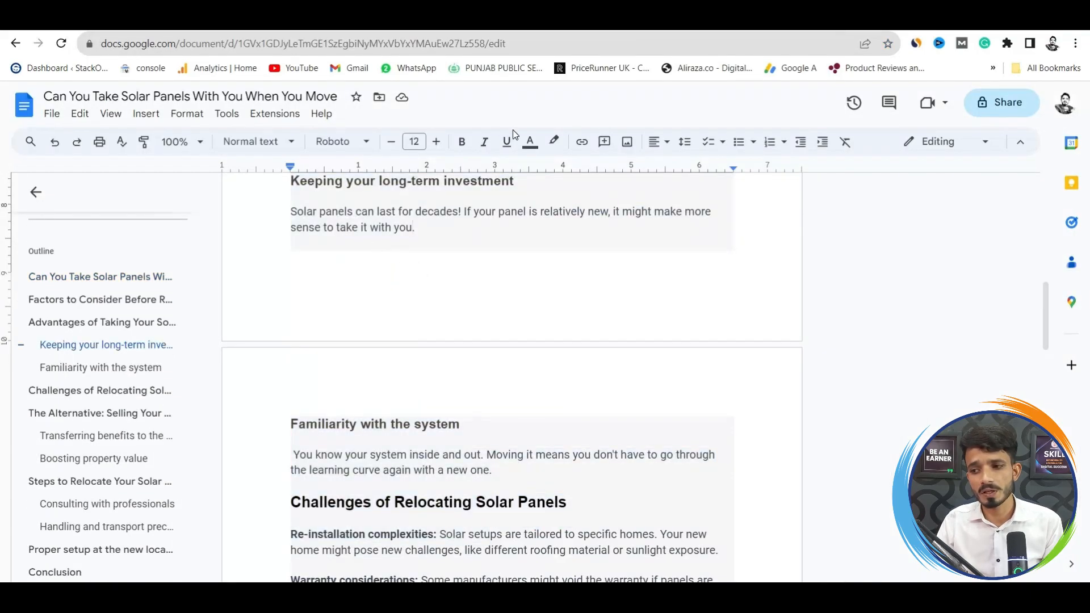
key(ctrl+shift+Tab)
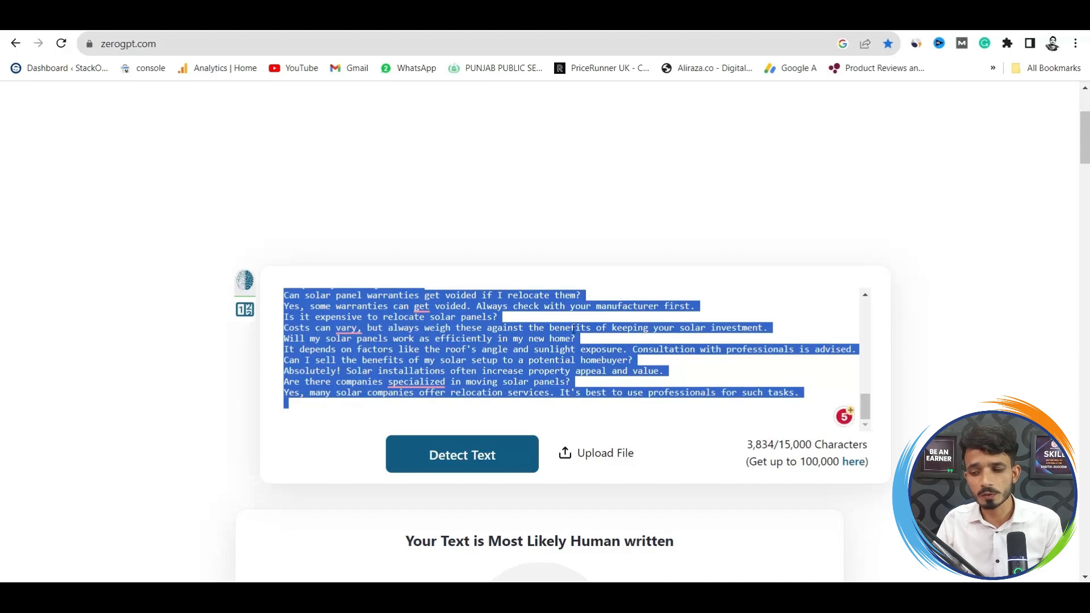
Step: Examine the ZeroGPT score and flagged sentences, selecting the passage starting "But what happens when it's time to pack up and move?"
scroll(2, 144, down, 6)
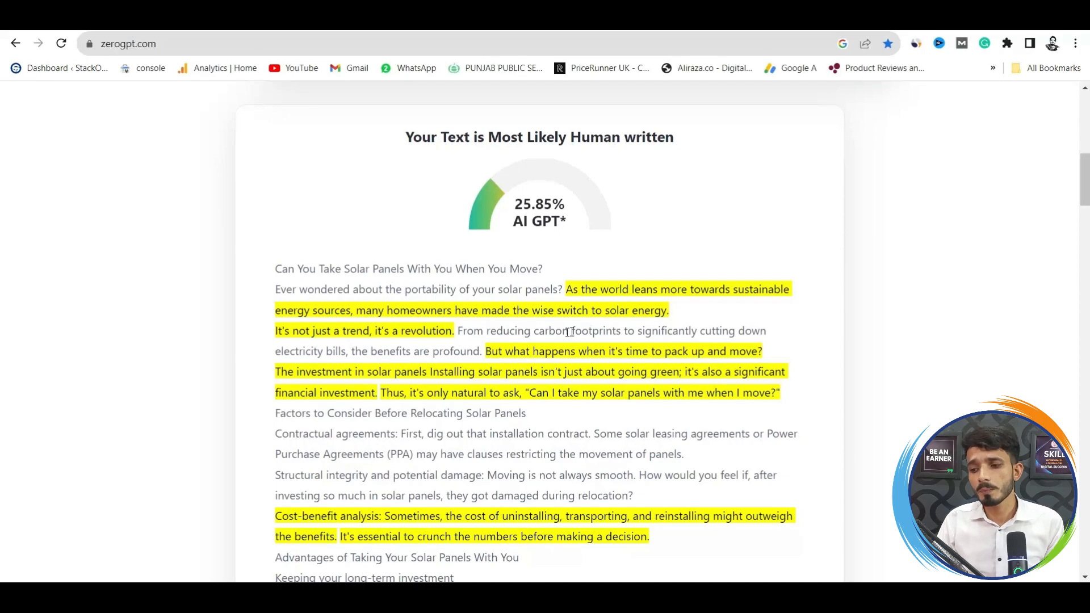
drag(482, 355, 693, 397)
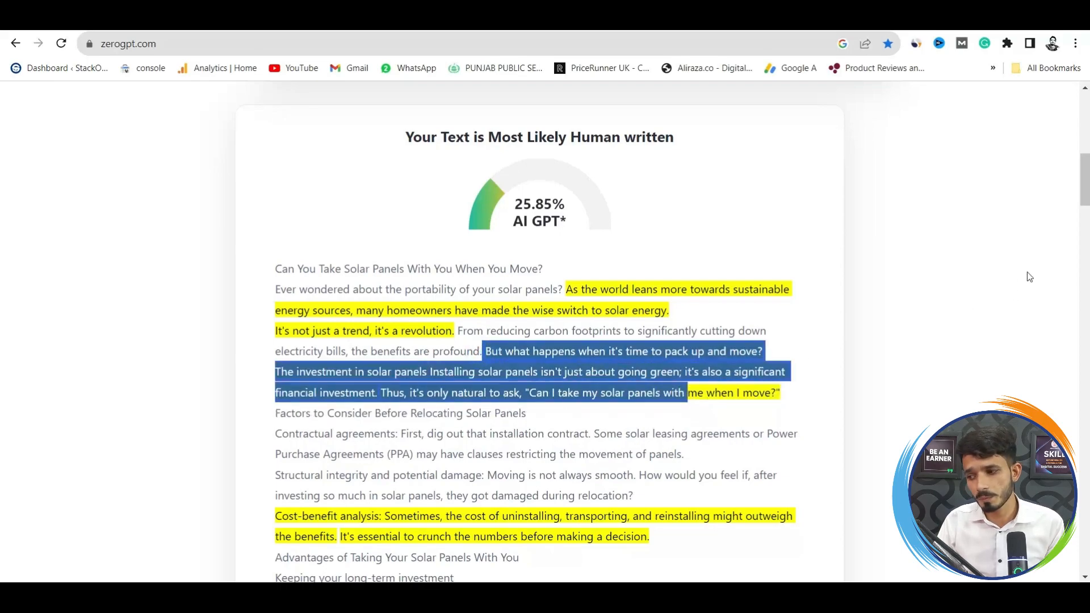
scroll(1080, 211, down, 3)
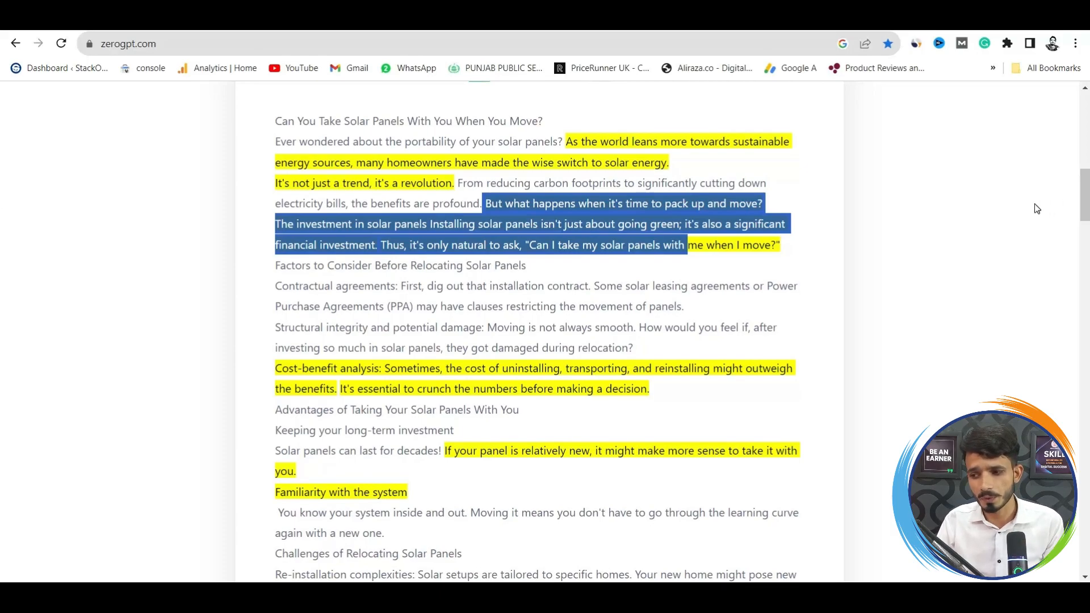
scroll(1084, 198, up, 4)
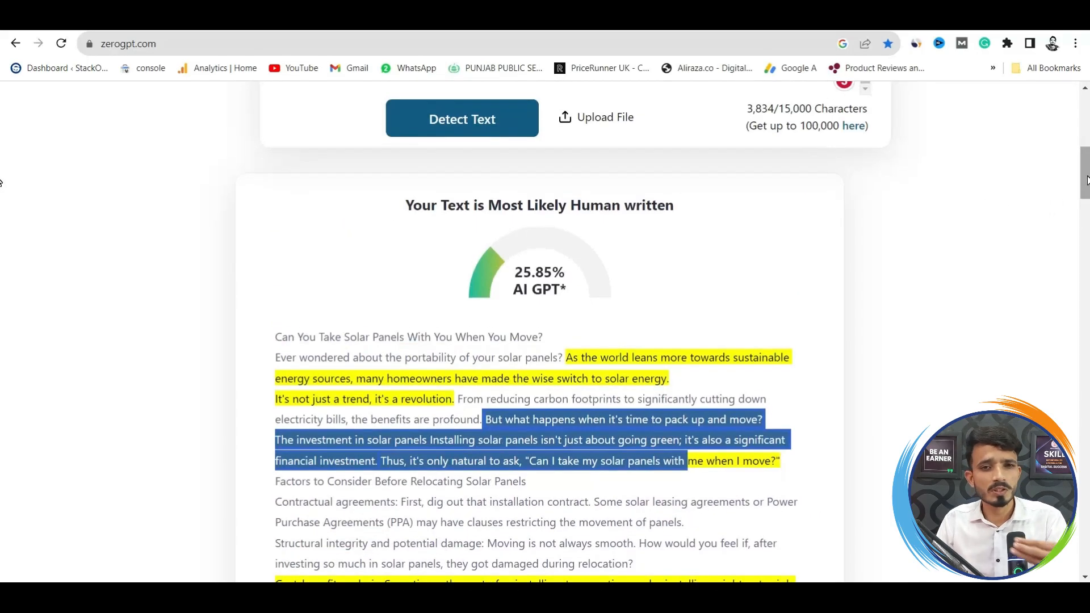
scroll(1087, 179, up, 3)
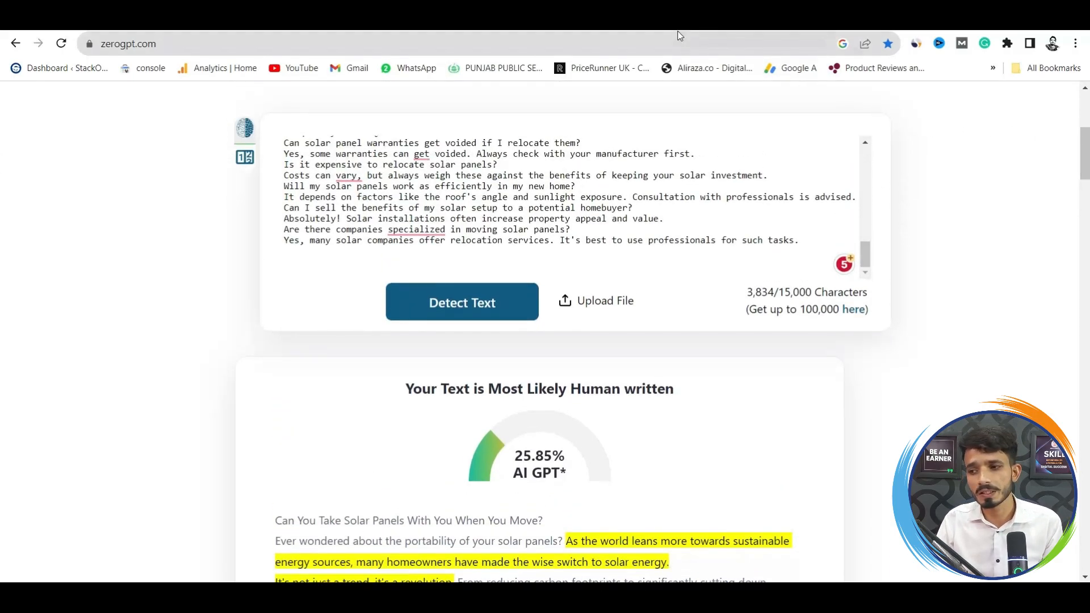
Step: Compare the source text in QuillBot's Paraphraser with the flagged introduction passage in ZeroGPT, selecting each of them
click(629, 21)
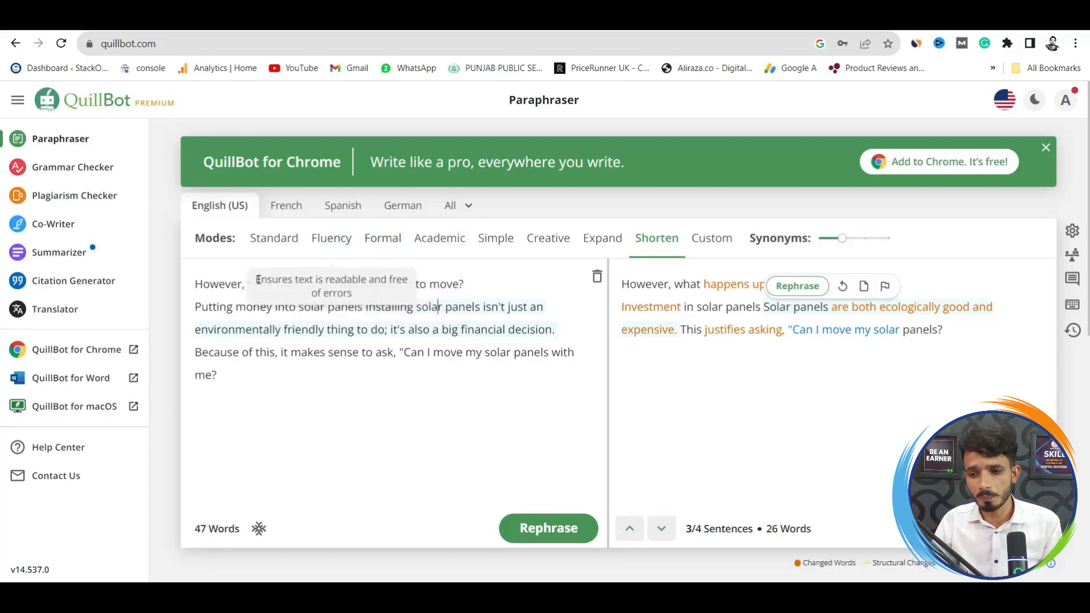
drag(194, 282, 239, 377)
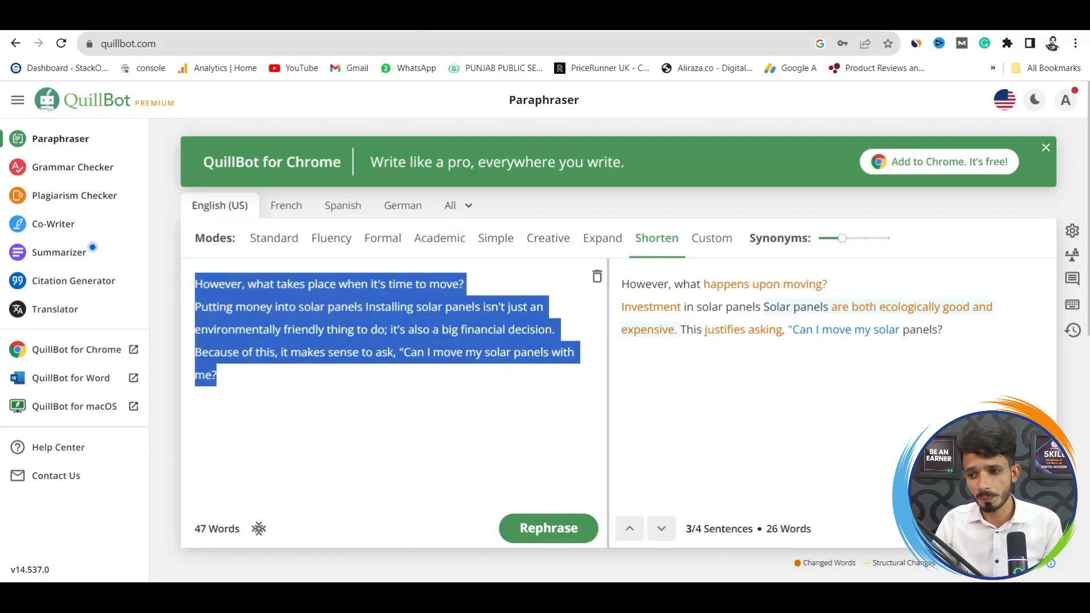
key(ctrl+Tab)
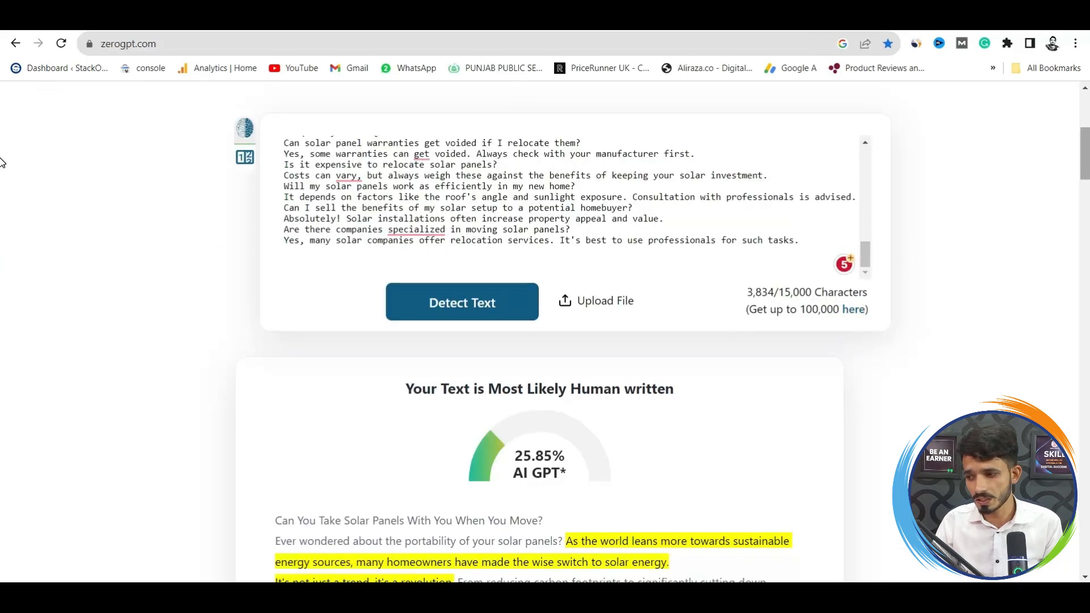
drag(1084, 160, 1085, 198)
click(494, 247)
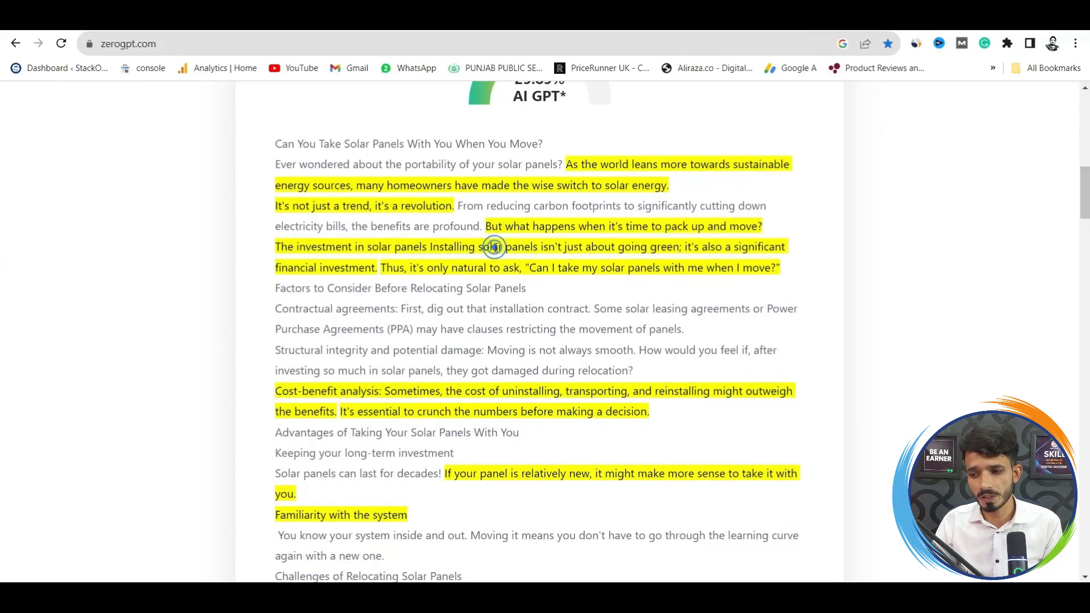
drag(485, 226, 782, 278)
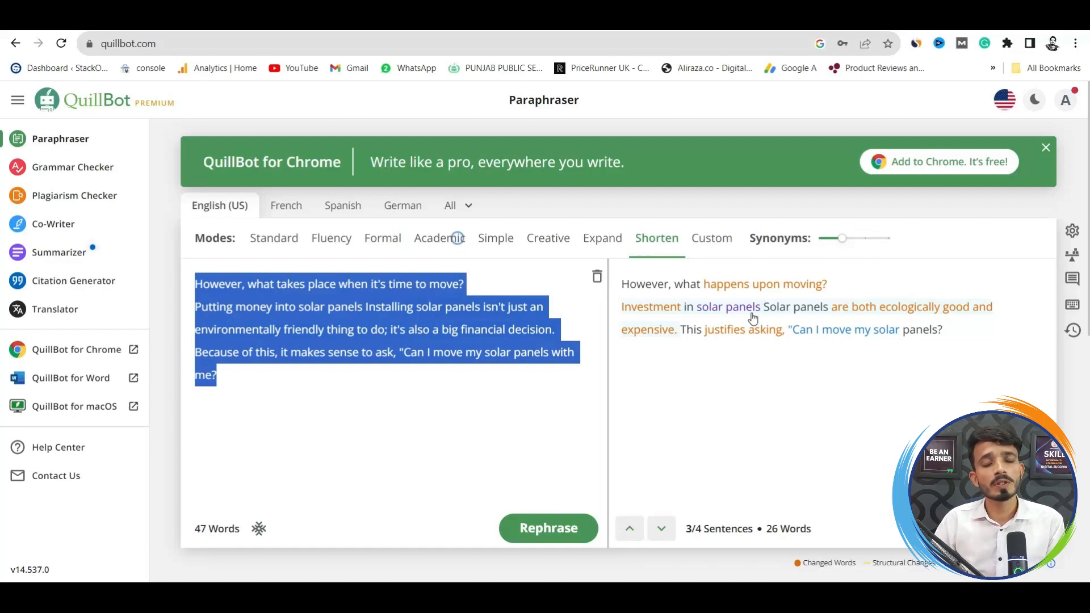
Step: View the alternatives for "solar panels" and "expensive" in QuillBot's shortened paraphrase, and highlight the paraphrased and source texts for comparison
click(733, 312)
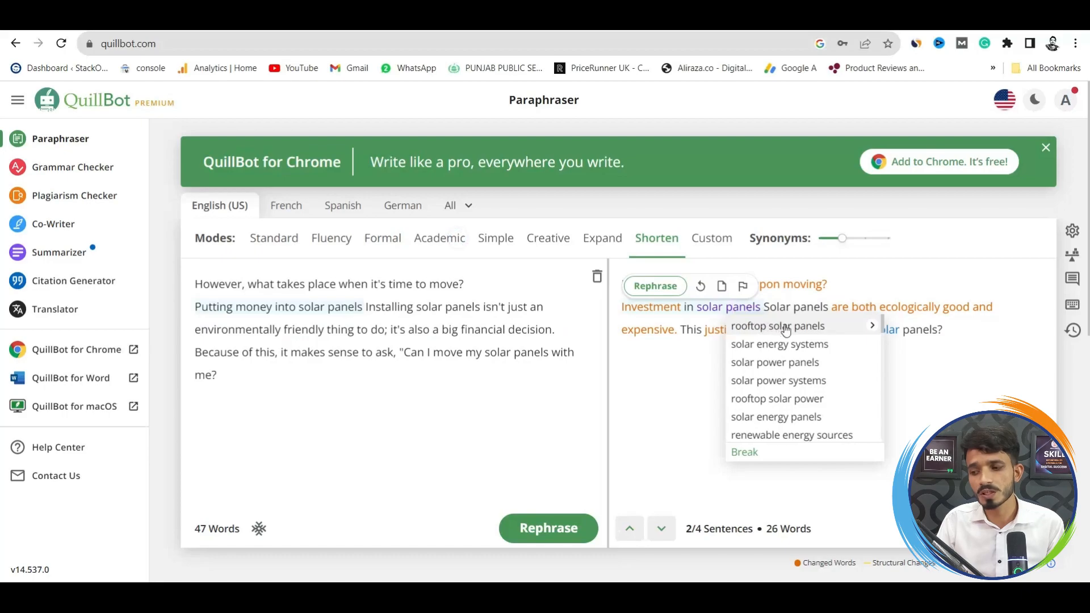
click(653, 330)
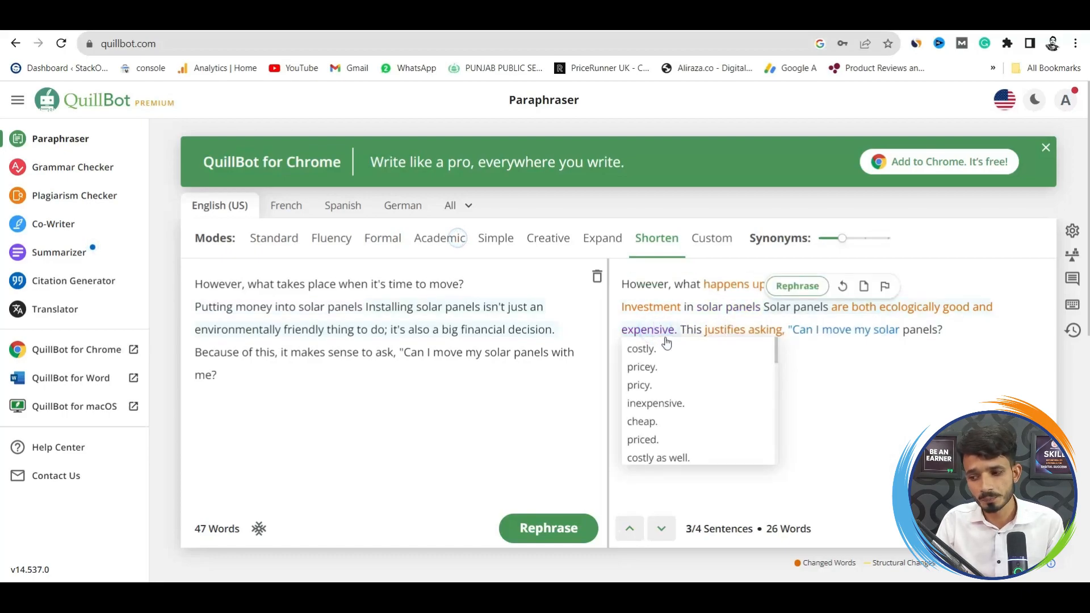
click(844, 338)
drag(953, 328, 630, 284)
drag(240, 379, 197, 282)
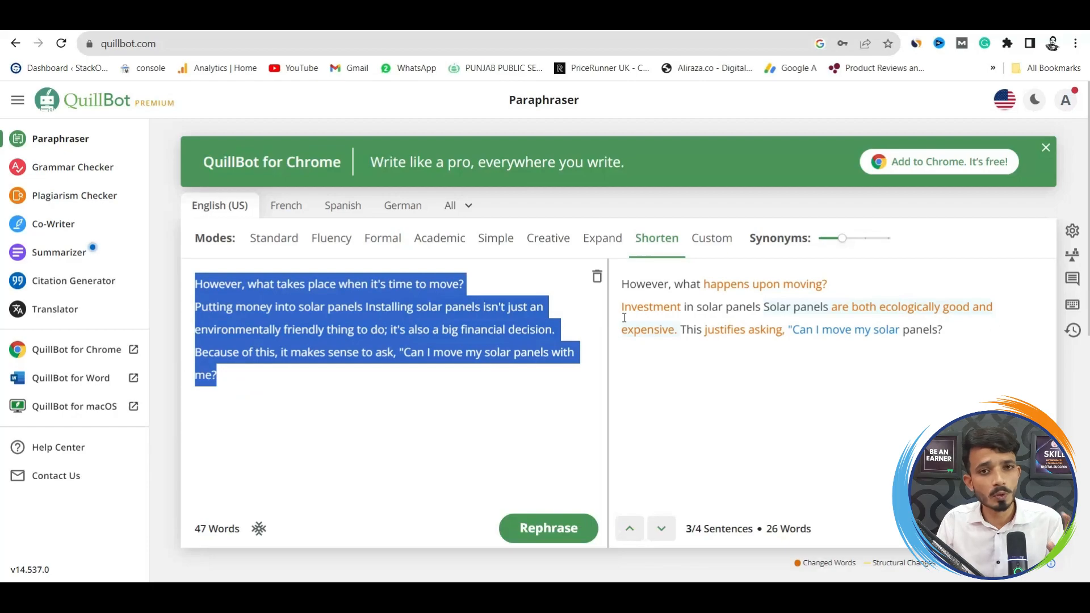
click(770, 316)
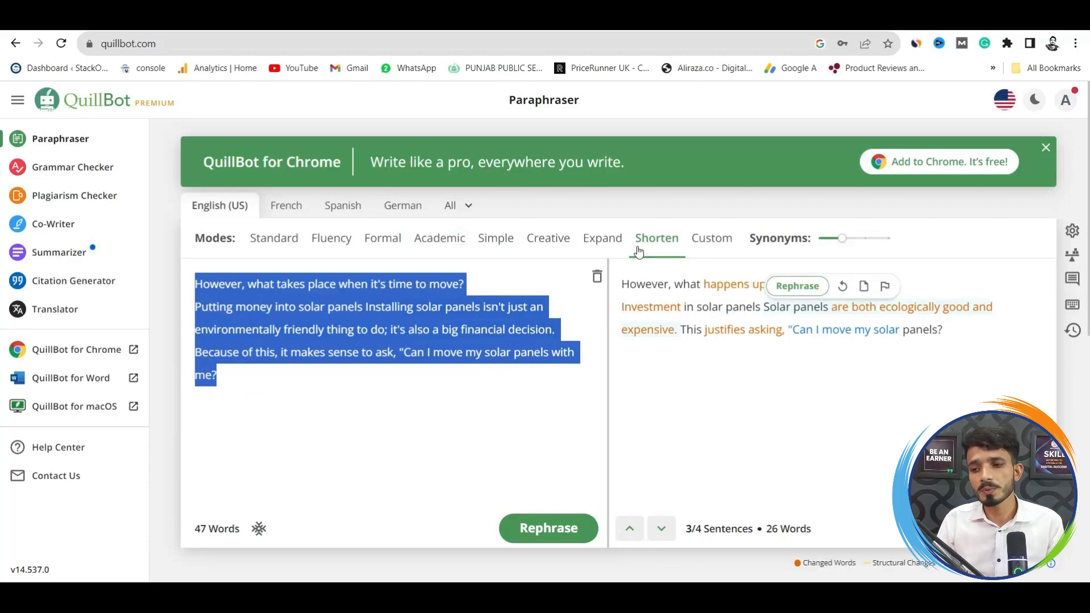
Step: Switch to the After Quillbot document and highlight the paraphrased introduction passage starting "However, what happens upon moving?"
click(436, 19)
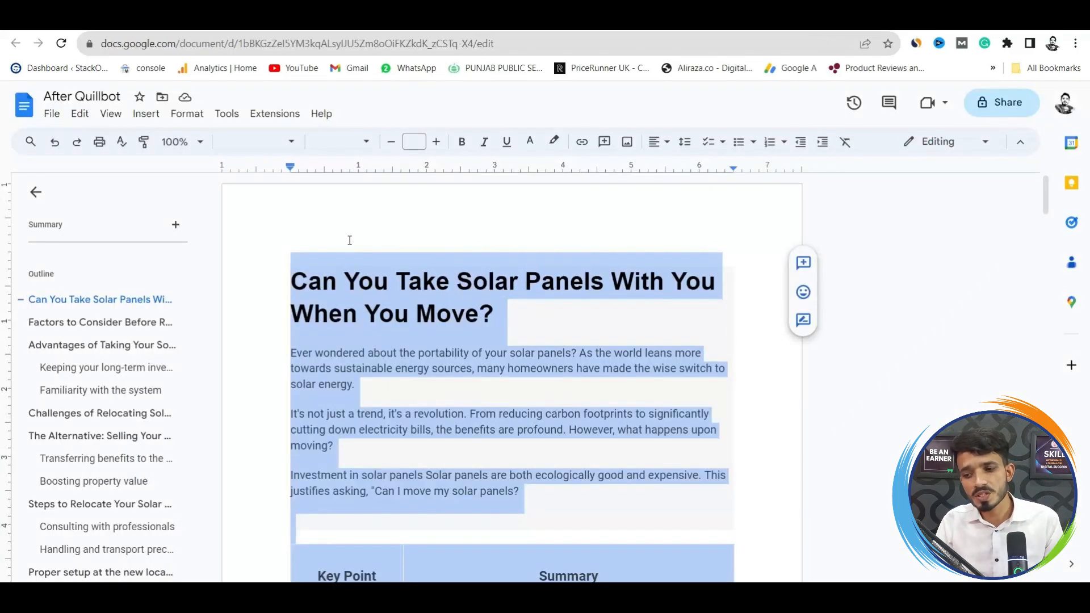
click(399, 353)
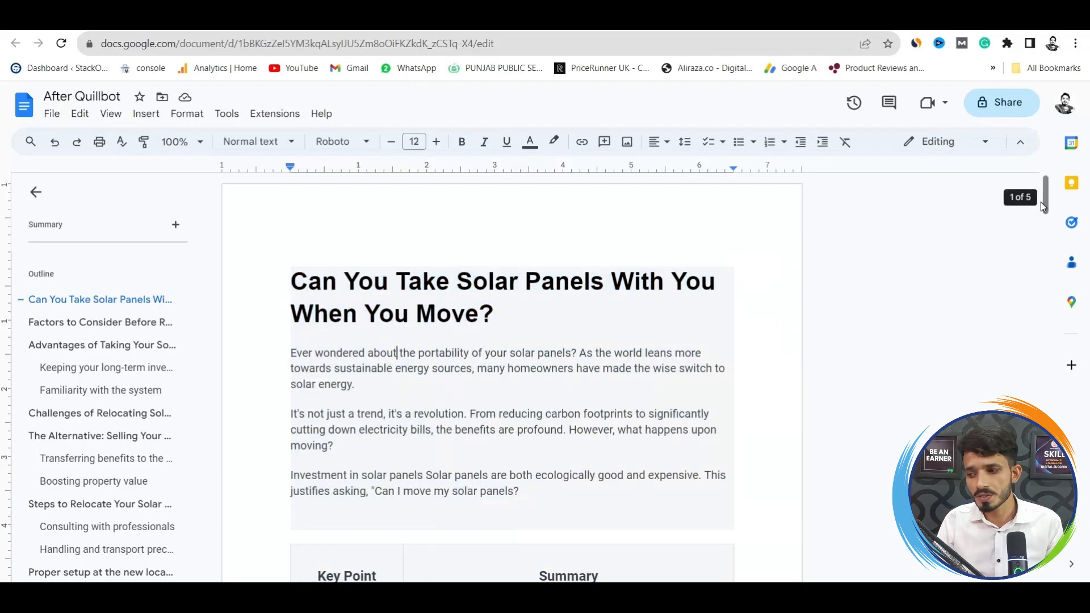
scroll(1041, 202, down, 2)
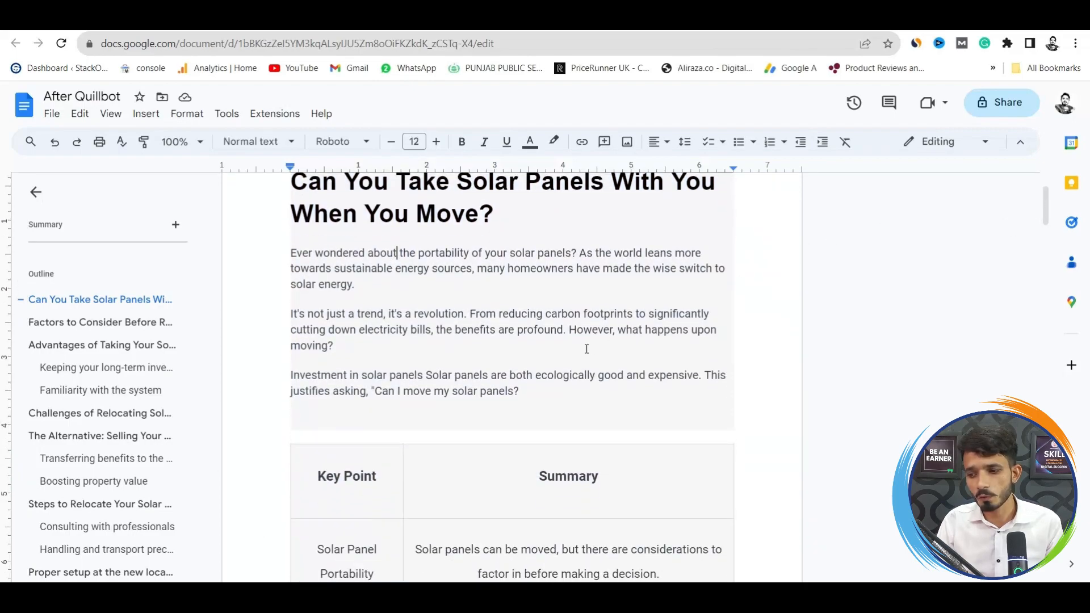
drag(570, 335, 575, 392)
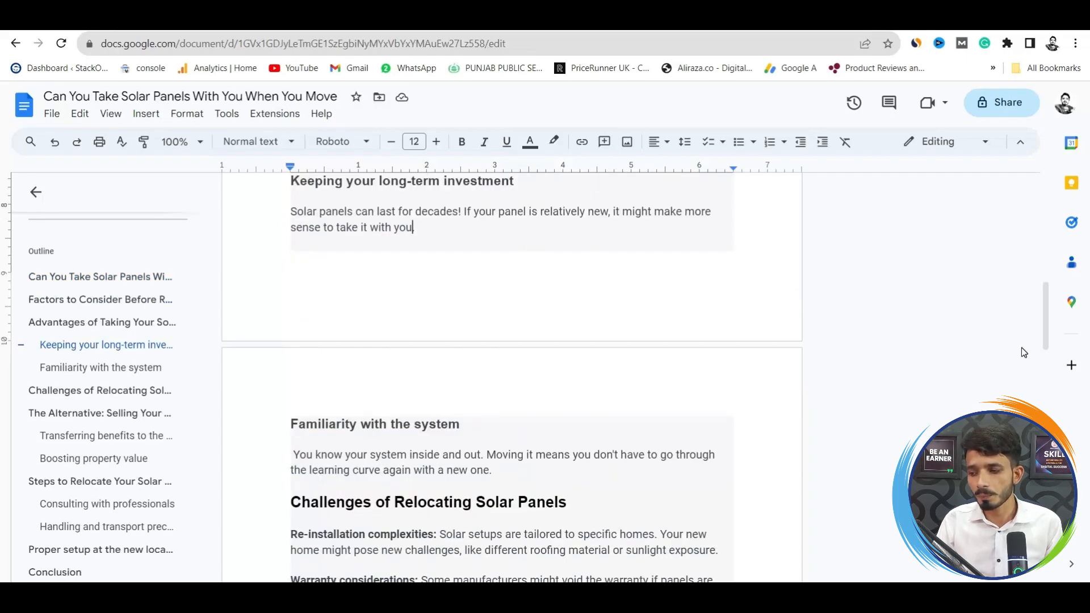
Step: Compare the original document's passage starting "But what happens" with the paraphrased passage in ZeroGPT's result, selecting each of them
drag(1047, 332, 1046, 240)
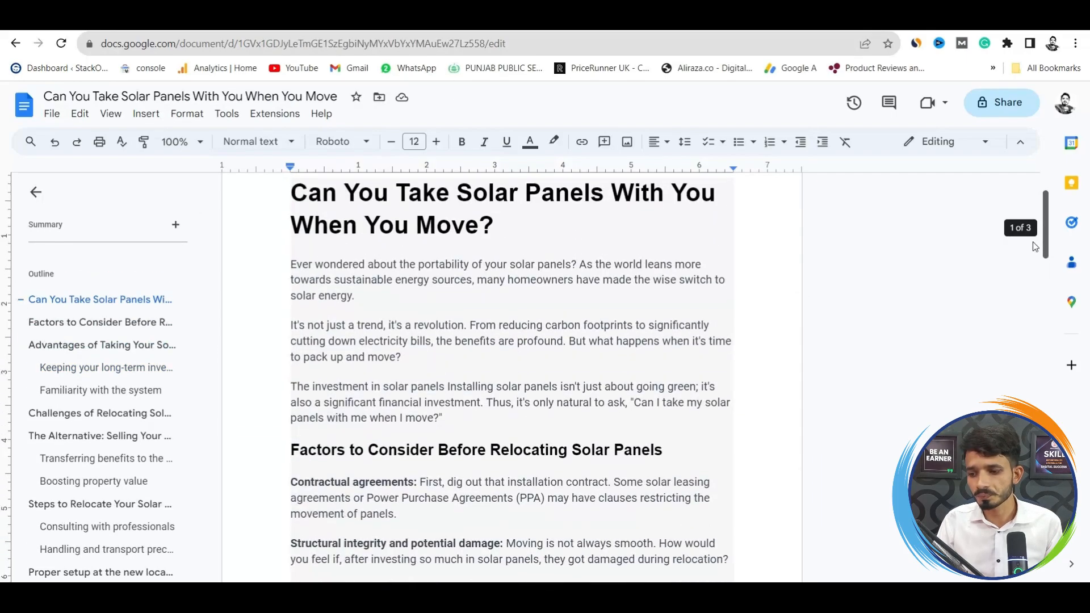
drag(572, 339, 574, 417)
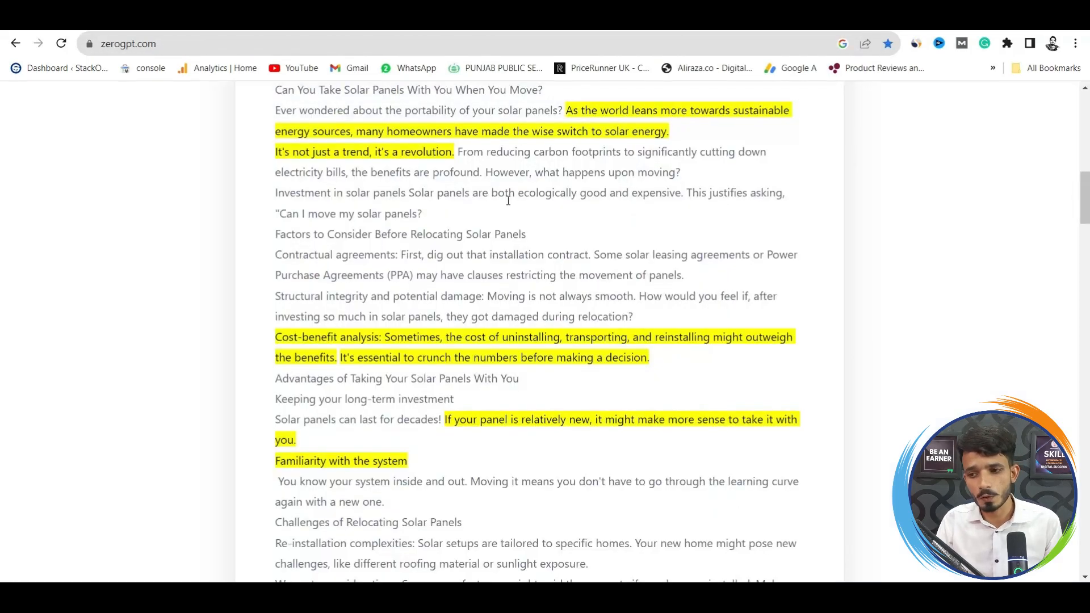
scroll(1085, 190, up, 1)
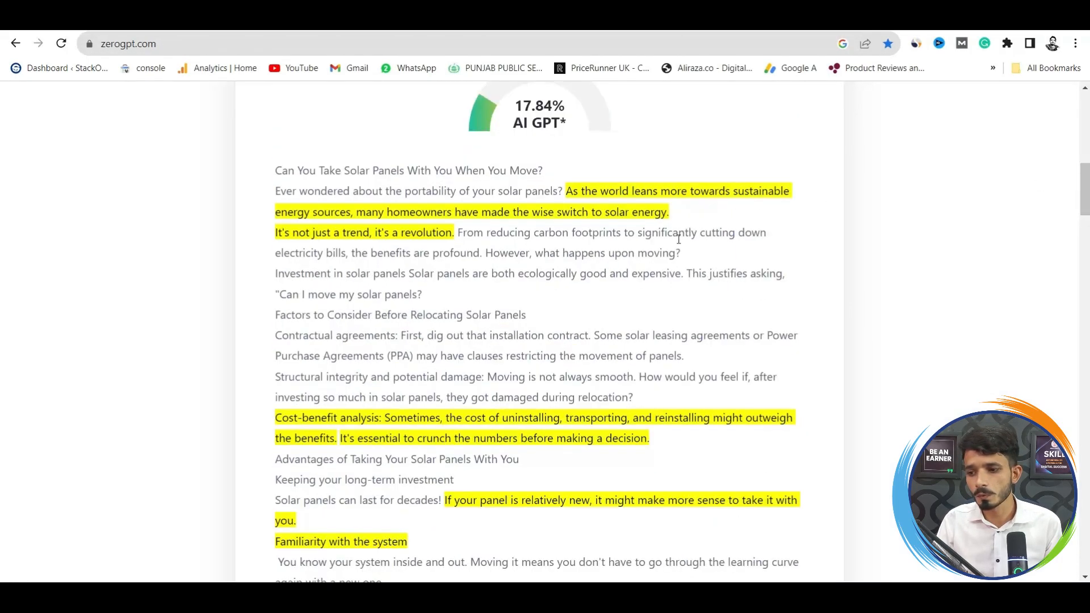
drag(498, 265, 470, 296)
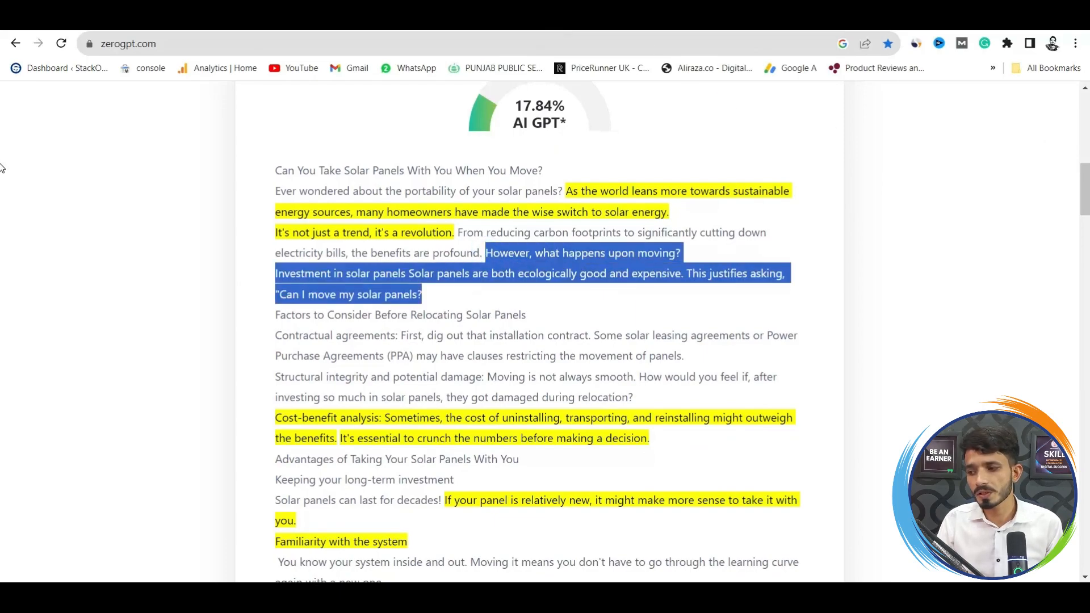
Step: Review the beginning of the article text submitted to ZeroGPT and highlight "ecologically good and expensive."
scroll(1, 126, up, 6)
scroll(1, 126, down, 2)
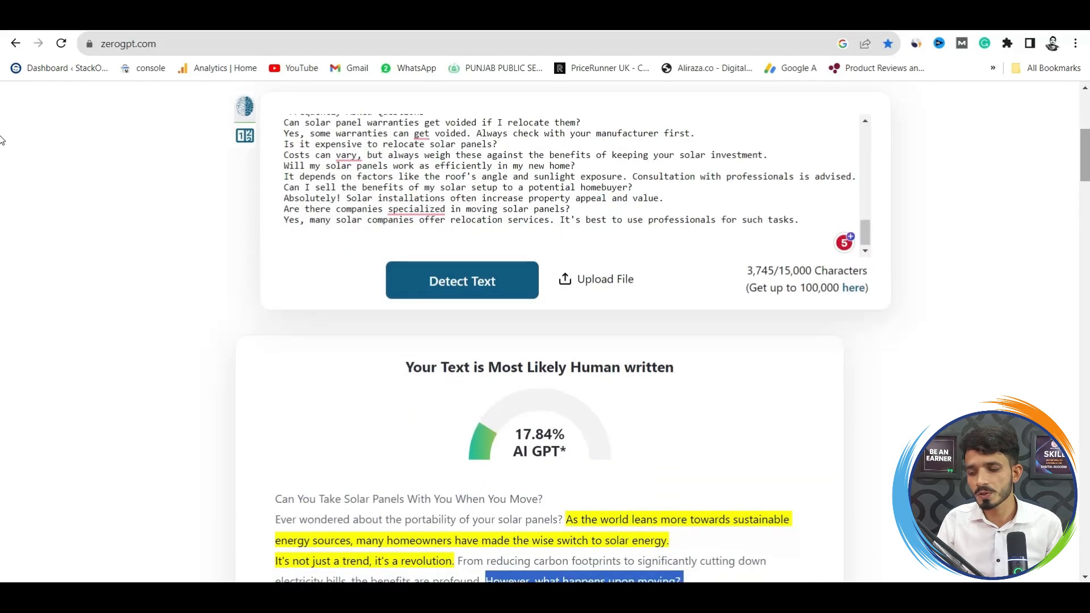
click(721, 176)
drag(867, 225, 860, 132)
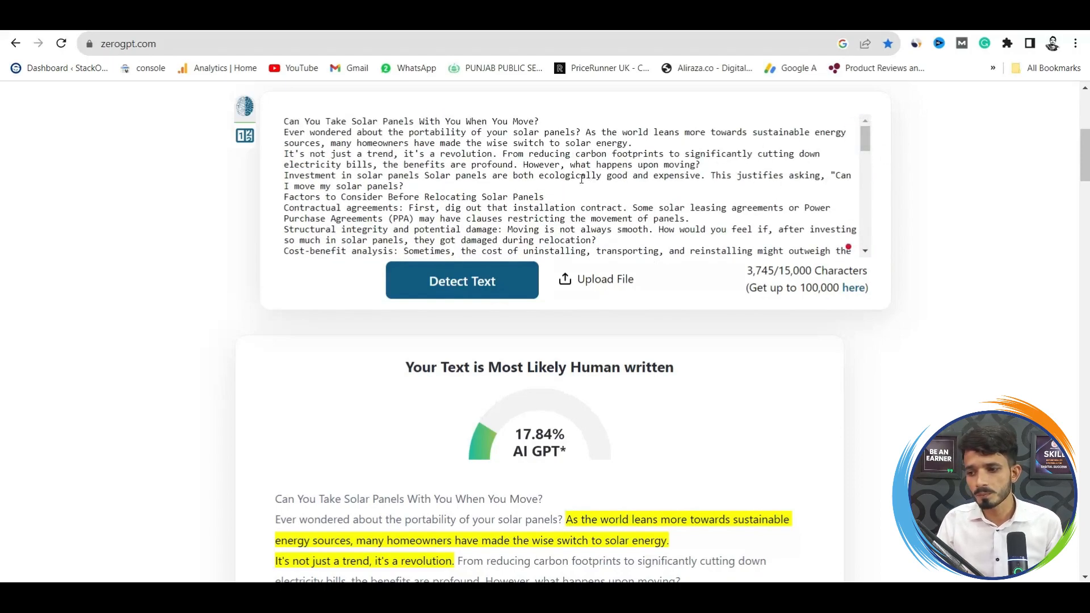
drag(539, 176, 711, 177)
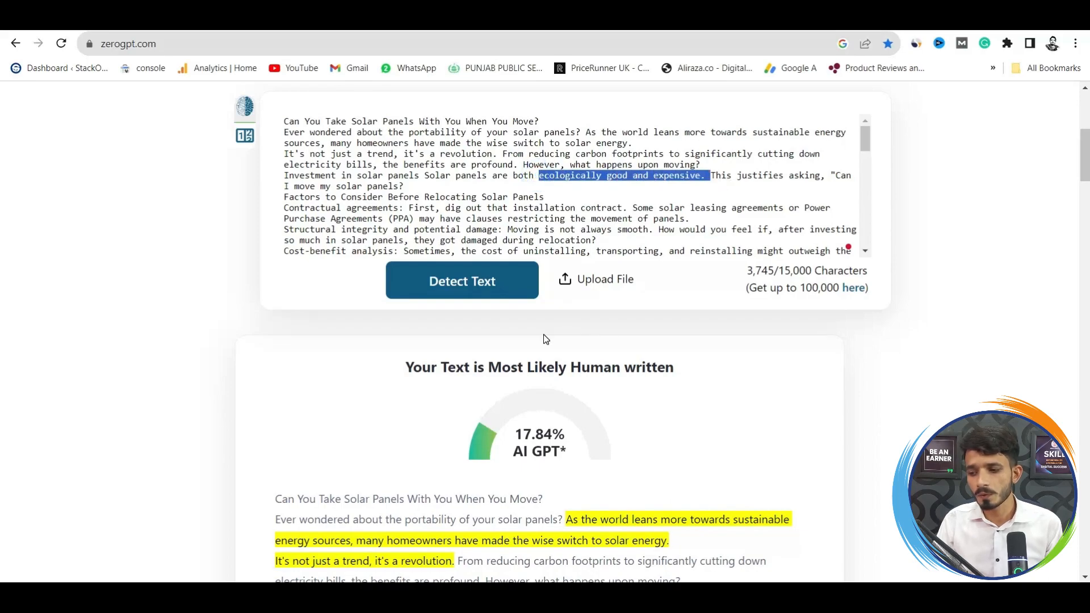
Step: Highlight the AI GPT score in ZeroGPT's result and the unflagged passage starting "However, what happens upon moving?"
scroll(2, 164, down, 3)
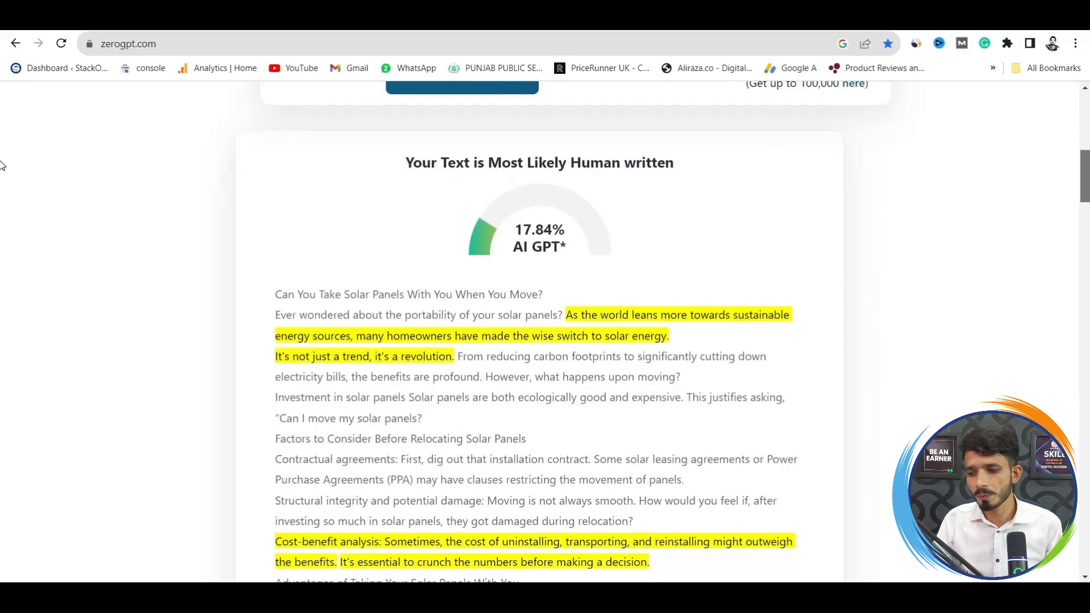
drag(508, 227, 561, 253)
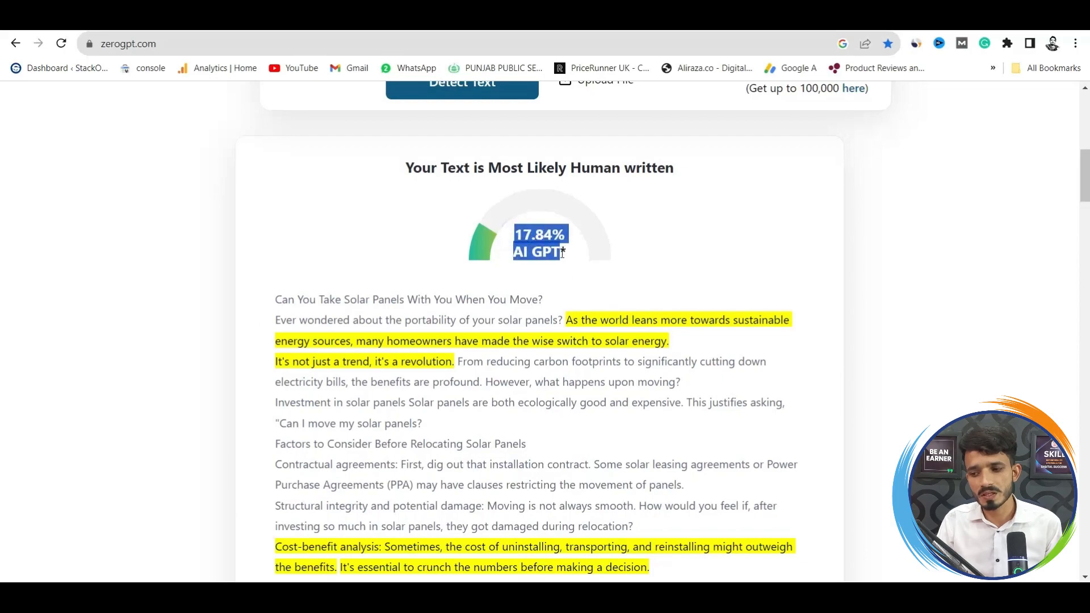
drag(487, 382, 461, 421)
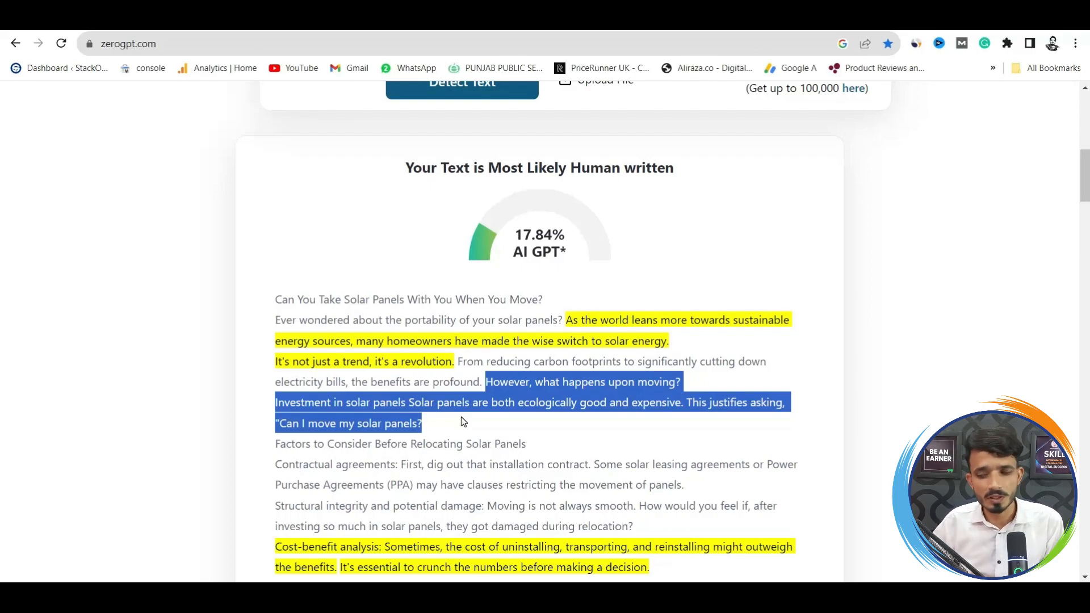
Step: Switch to plagiarismdetector.net and examine the plagiarized and unique percentages in the Plagiarism Scan Report
click(829, 20)
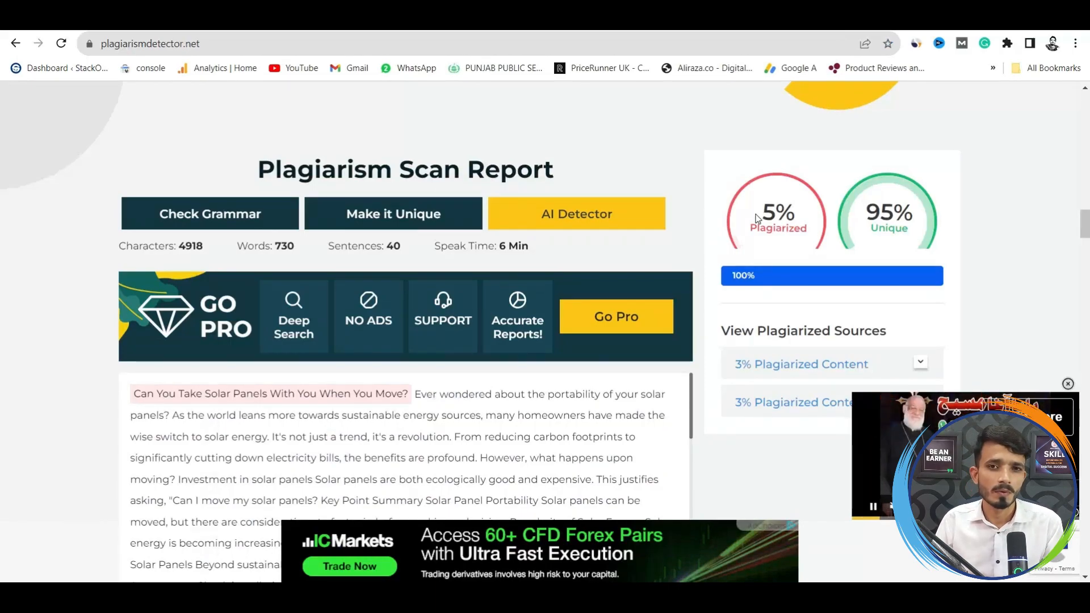
scroll(2, 230, up, 2)
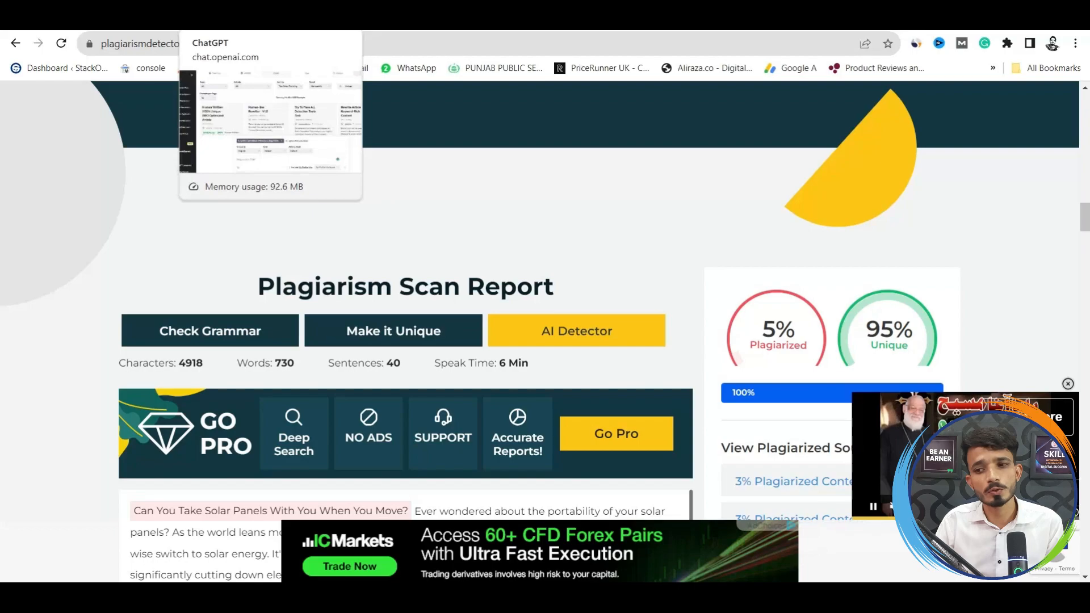
Step: Switch to the ChatGPT conversation, highlight the request for key takeaways in table form, and review the FAQs and the takeaways table
click(364, 16)
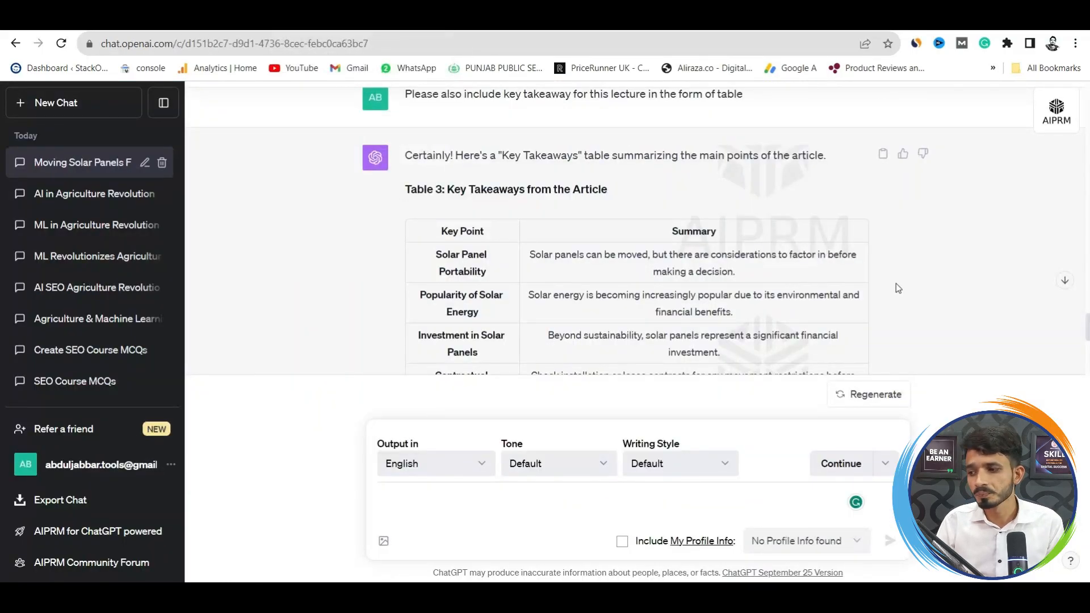
scroll(1079, 339, up, 2)
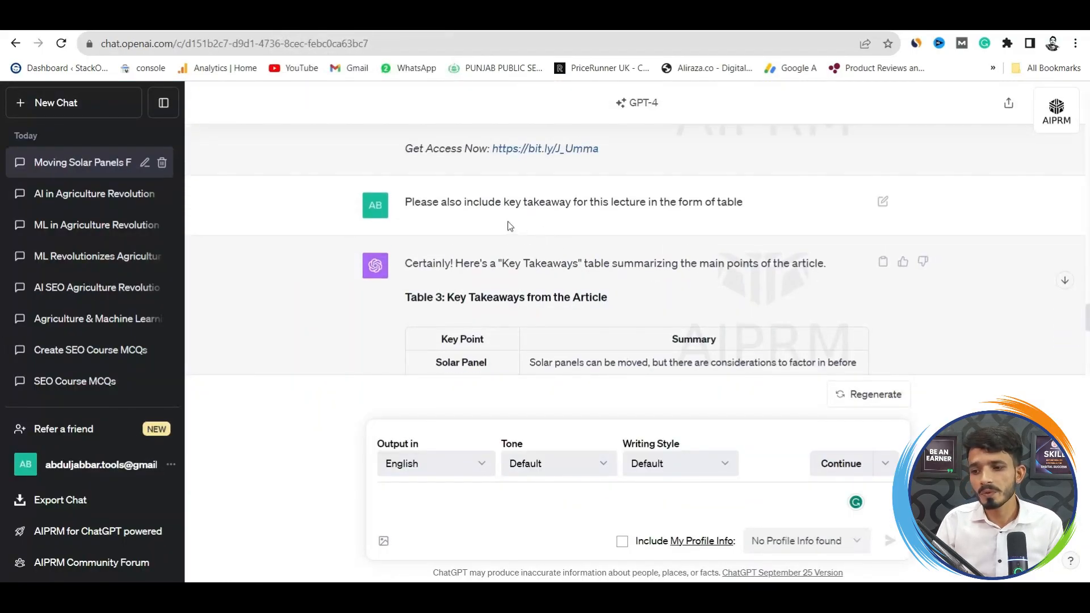
drag(470, 203, 753, 217)
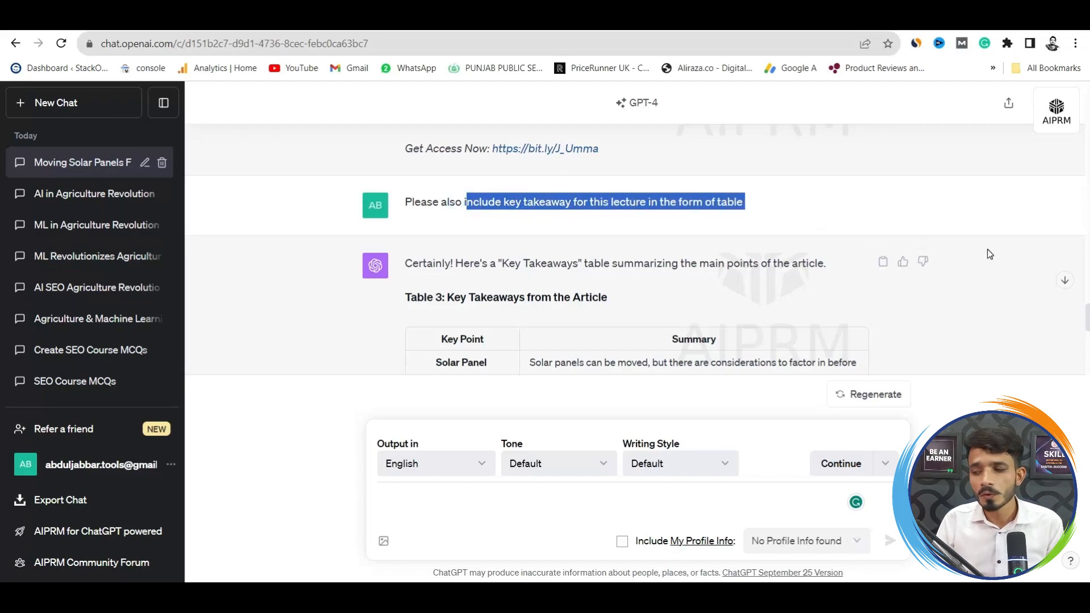
scroll(1086, 276, up, 4)
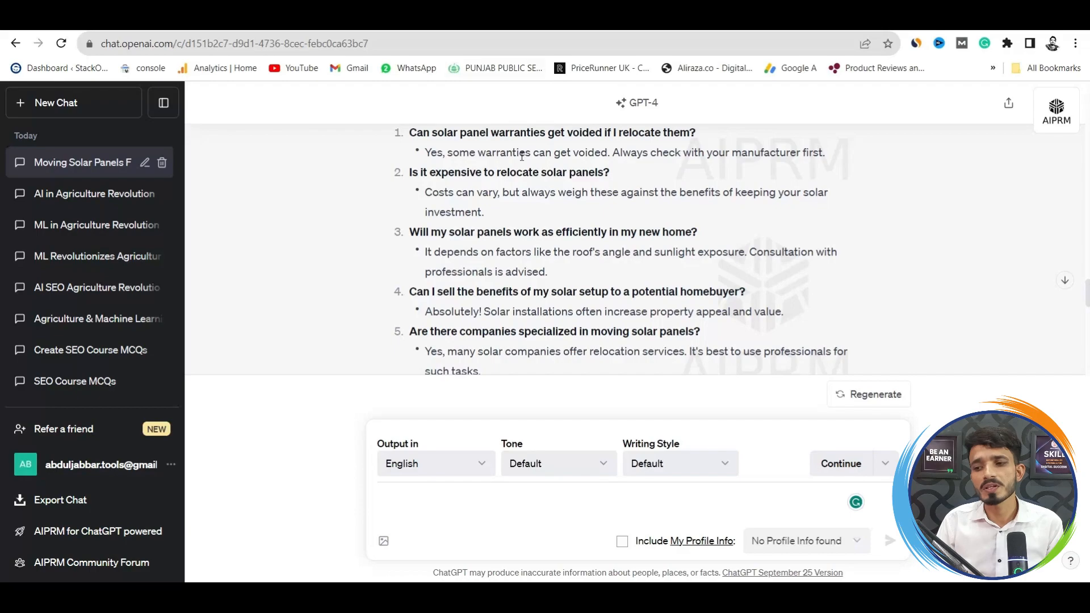
scroll(680, 222, down, 6)
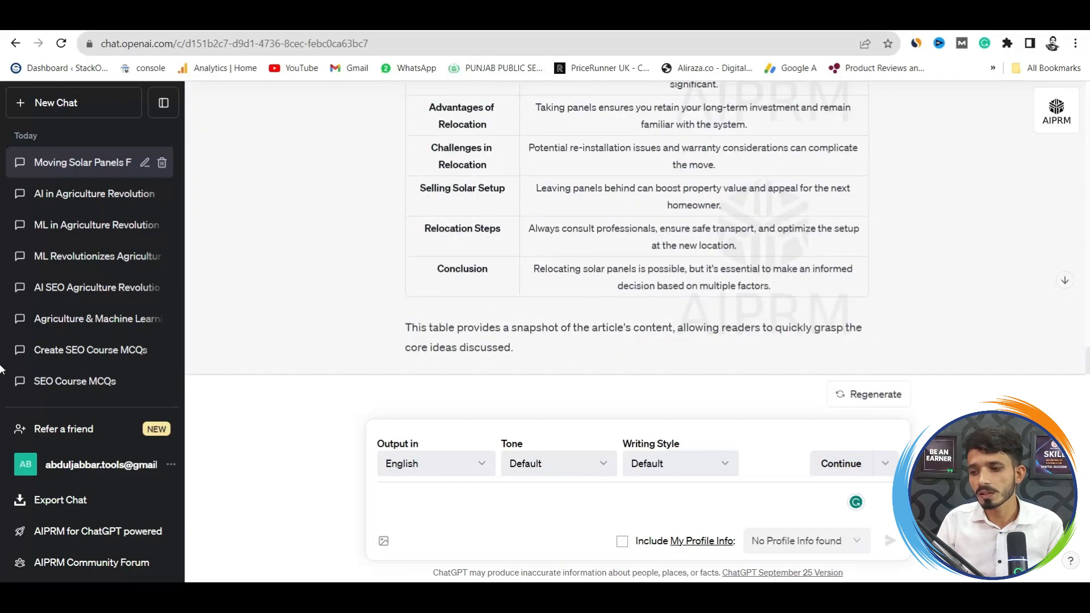
Step: Switch to the After Quillbot document and review the key takeaways table placed below the introduction
click(482, 22)
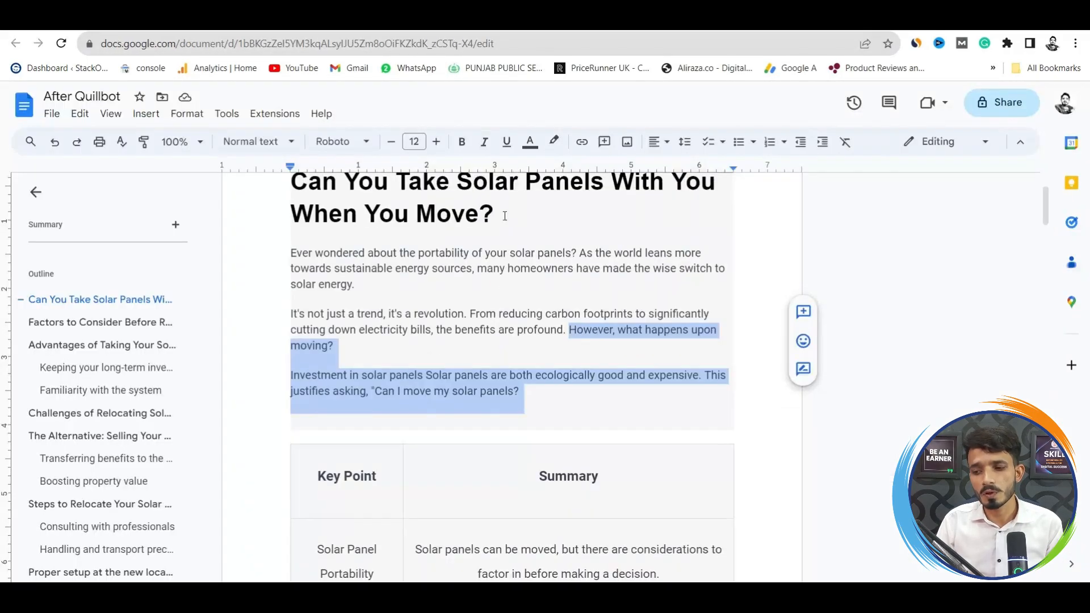
mouse_move(1043, 217)
mouse_down()
mouse_move(1048, 289)
mouse_move(1040, 227)
mouse_up()
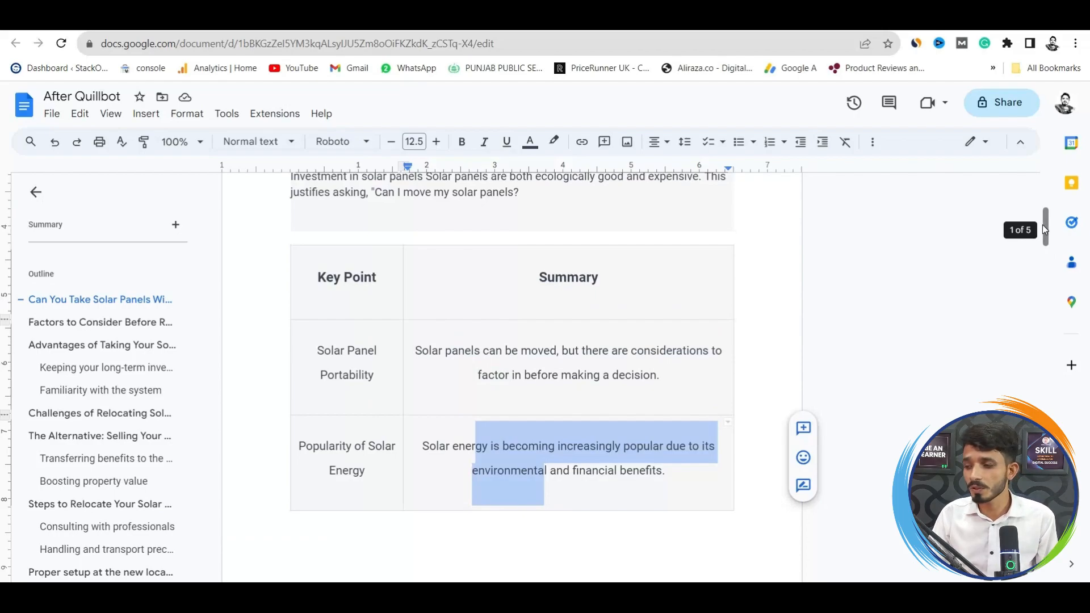
drag(1042, 227, 1043, 240)
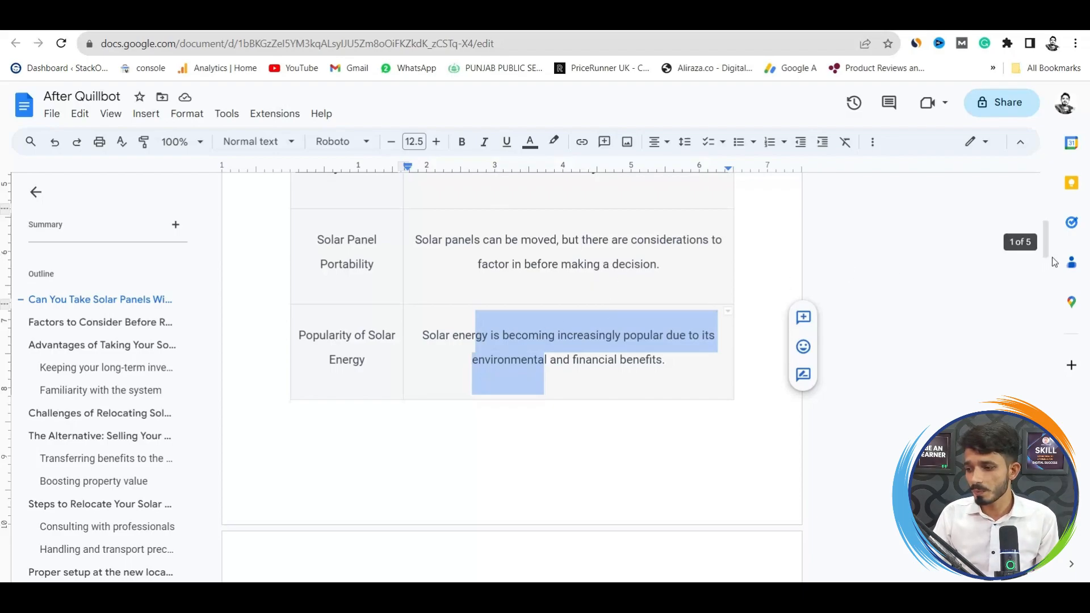
drag(1047, 253, 1048, 227)
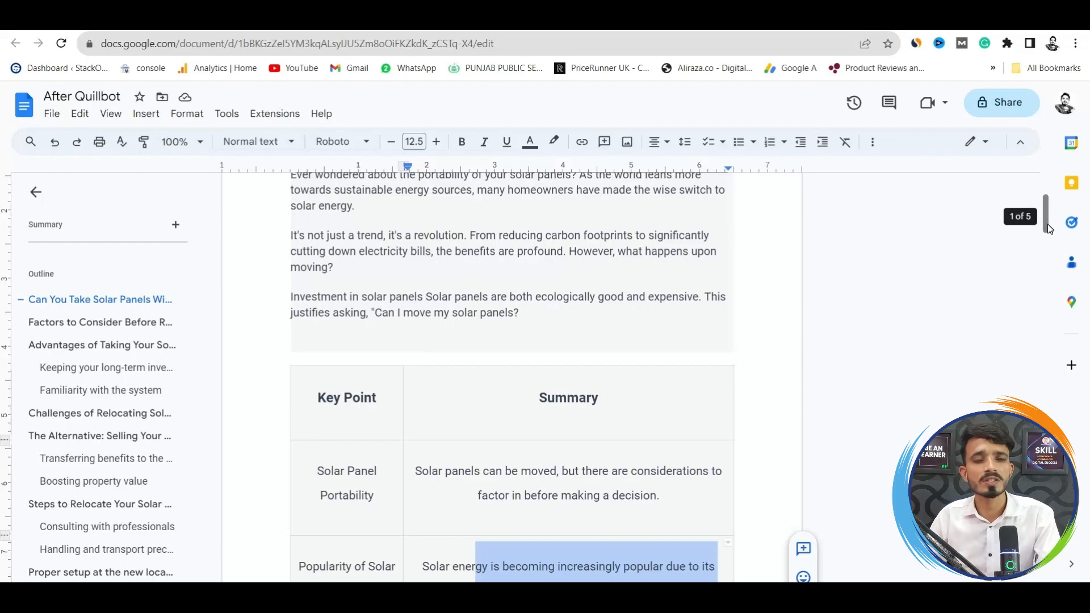
Step: Review the rest of the After Quillbot article and highlight the start of its Frequently Asked Questions section
scroll(1026, 356, down, 10)
scroll(511, 378, down, 9)
scroll(511, 378, down, 6)
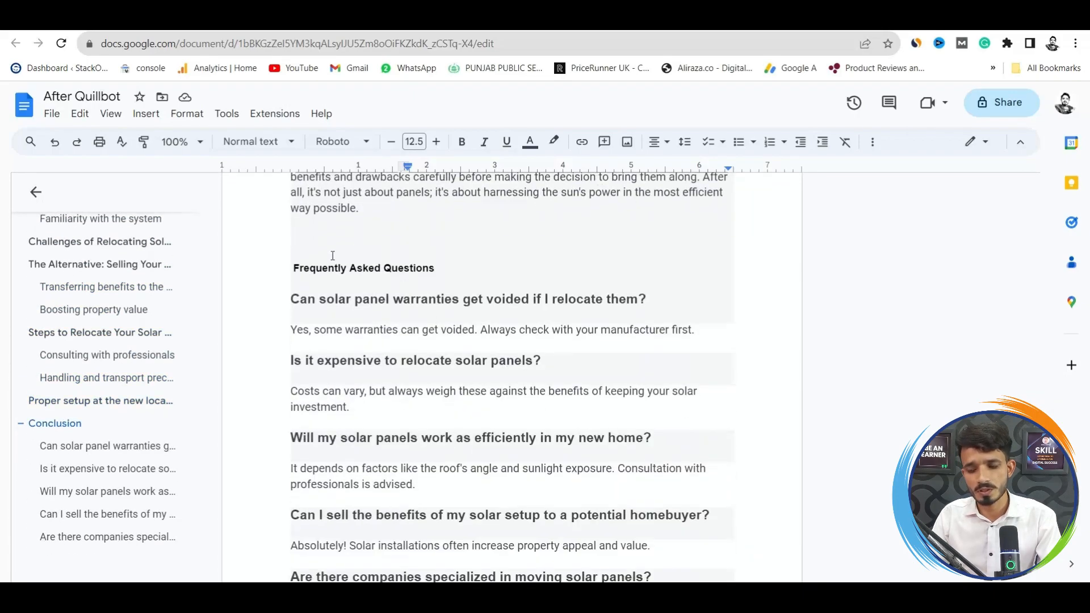
drag(300, 263, 464, 324)
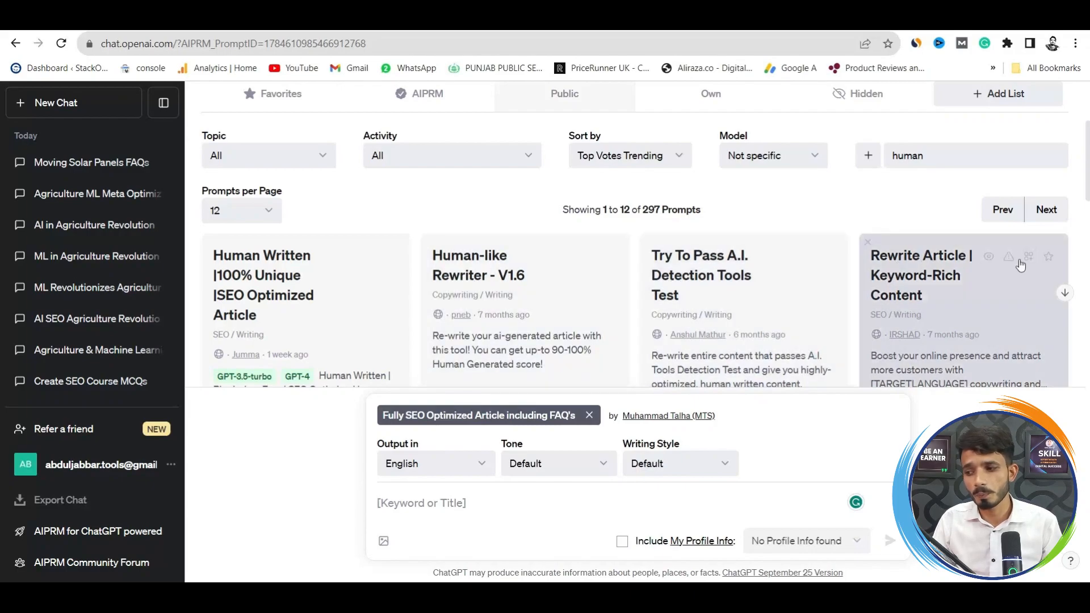
Step: Clear the "human" search from the AIPRM public prompts, browse the full list, and select the Buyer Persona Legend prompt
drag(944, 156, 860, 168)
key(BackSpace)
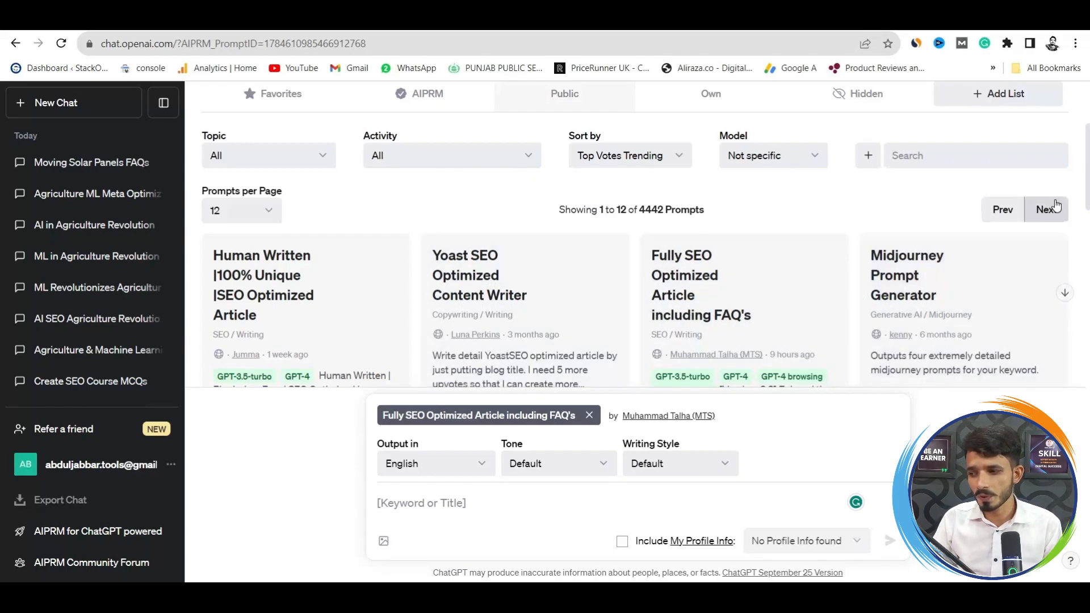
drag(1087, 183, 1087, 203)
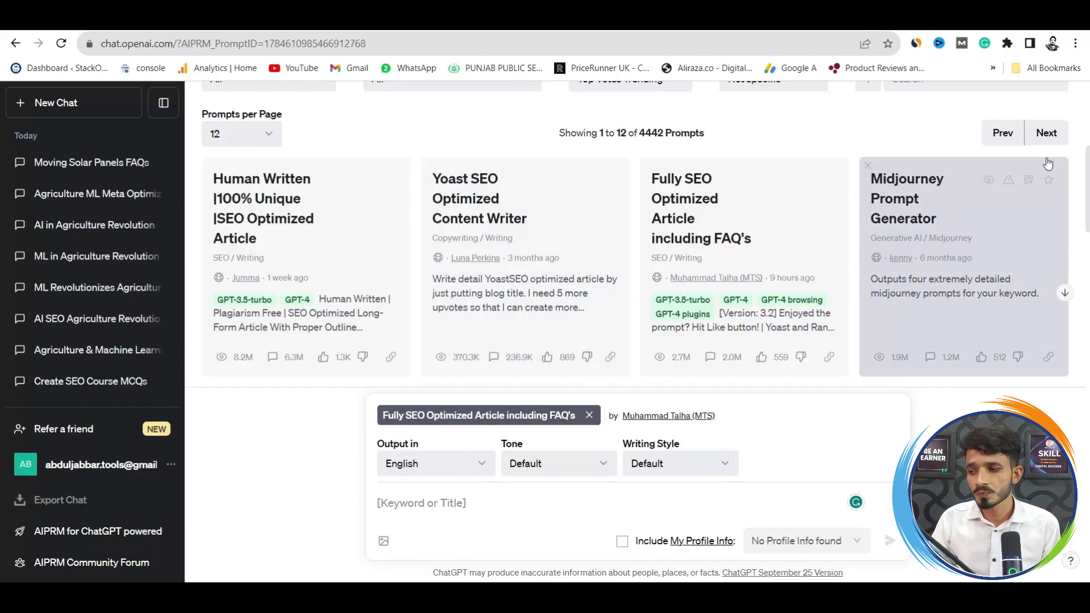
scroll(2, 170, down, 3)
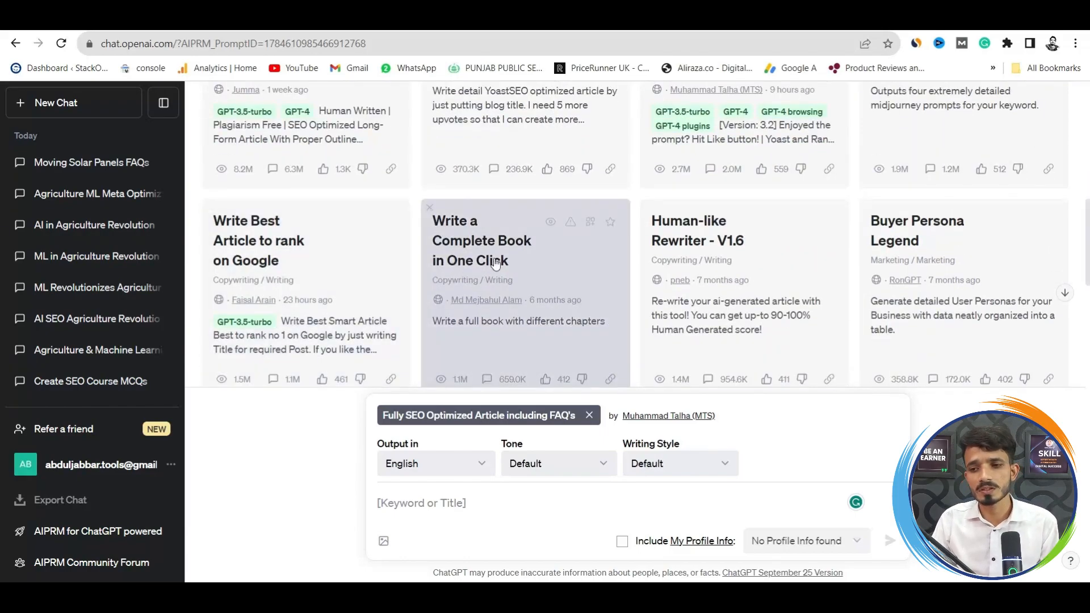
click(901, 267)
scroll(1, 267, up, 4)
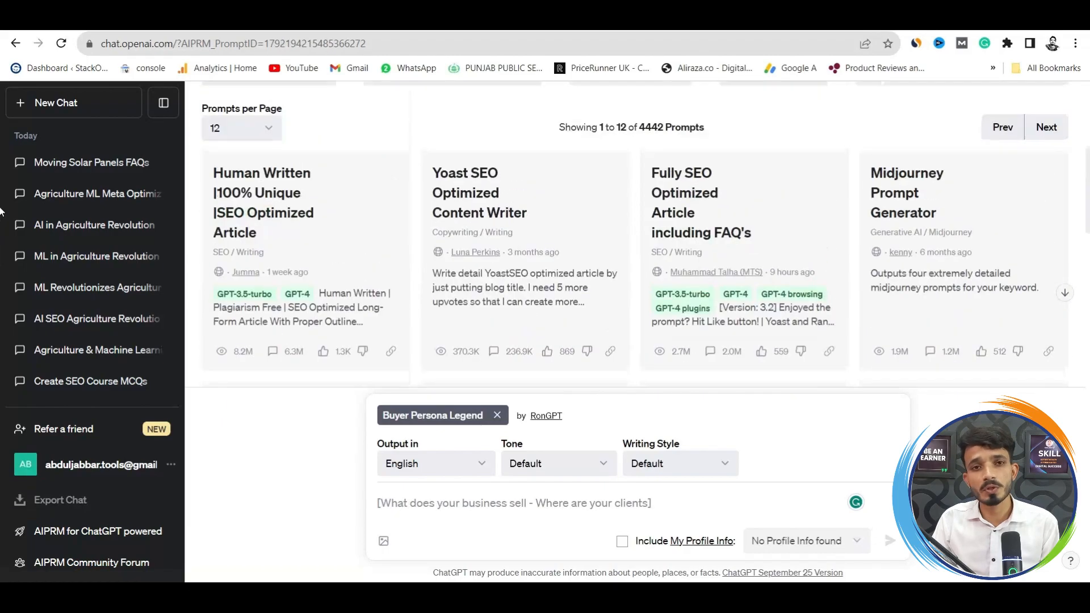
Step: Return to the After Quillbot document and look back over the article above the Frequently Asked Questions section
key(ctrl+Tab)
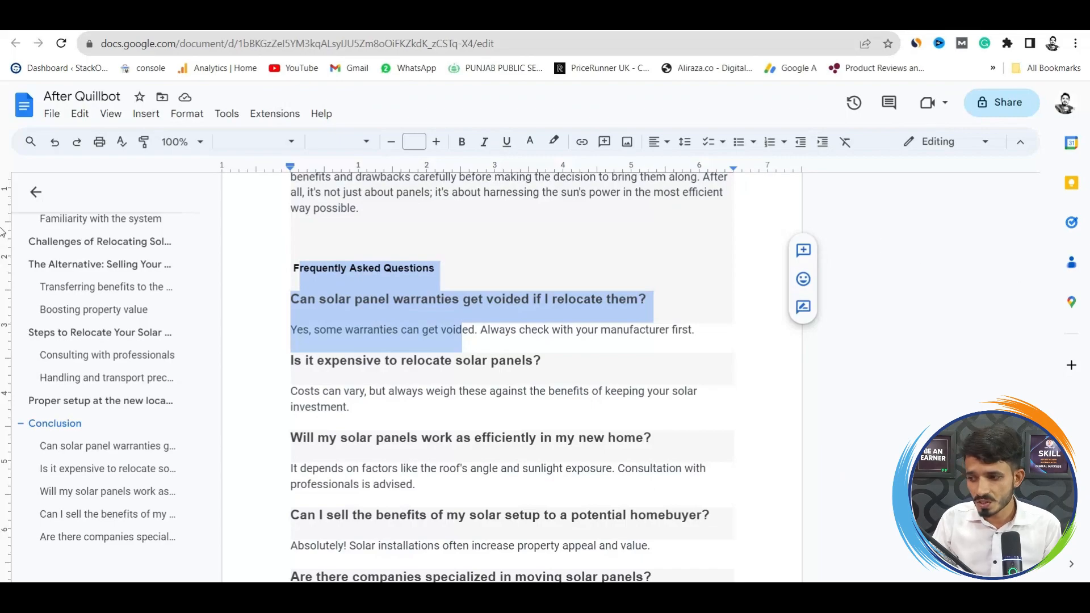
drag(1046, 493, 1080, 556)
scroll(1080, 557, up, 10)
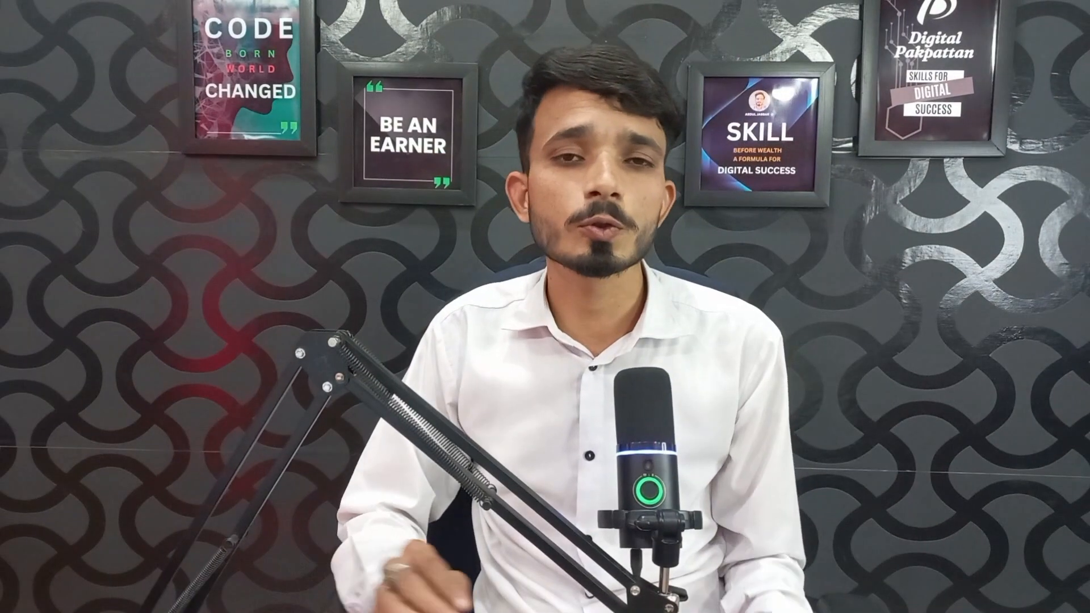